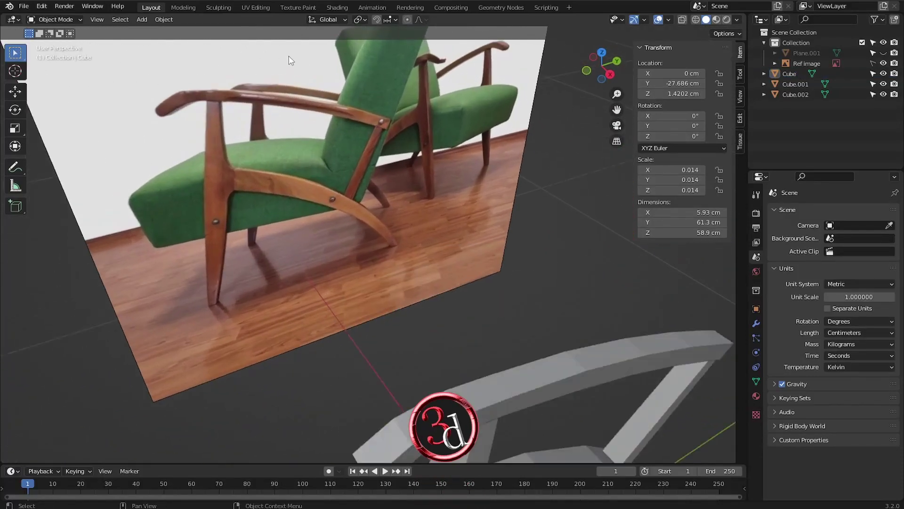
- Select the armrest (Cube.001) and view it from the Right in wireframe over the reference photo
{"action": "scroll", "coordinate": [290, 60], "scroll_direction": "up", "scroll_amount": 3}
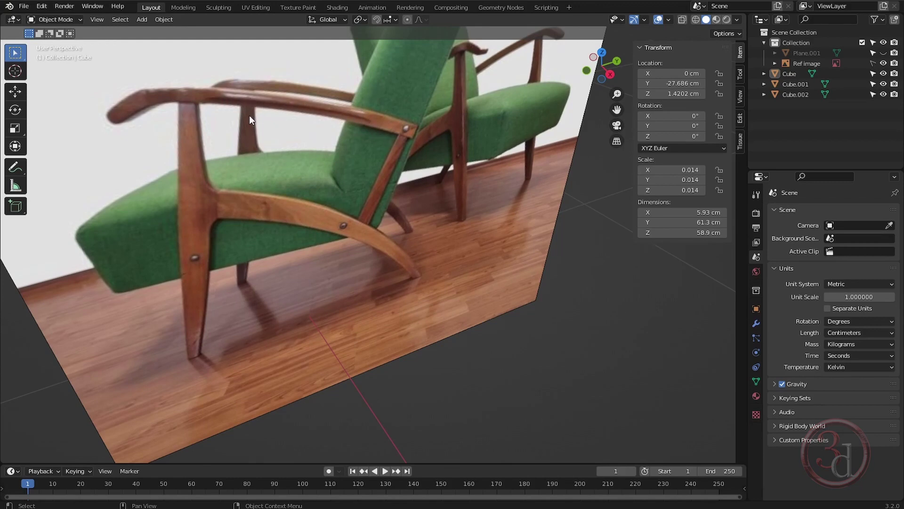
{"action": "scroll", "coordinate": [247, 142], "scroll_direction": "down", "scroll_amount": 5}
{"action": "middle_click_drag", "start_coordinate": [422, 254], "coordinate": [438, 255]}
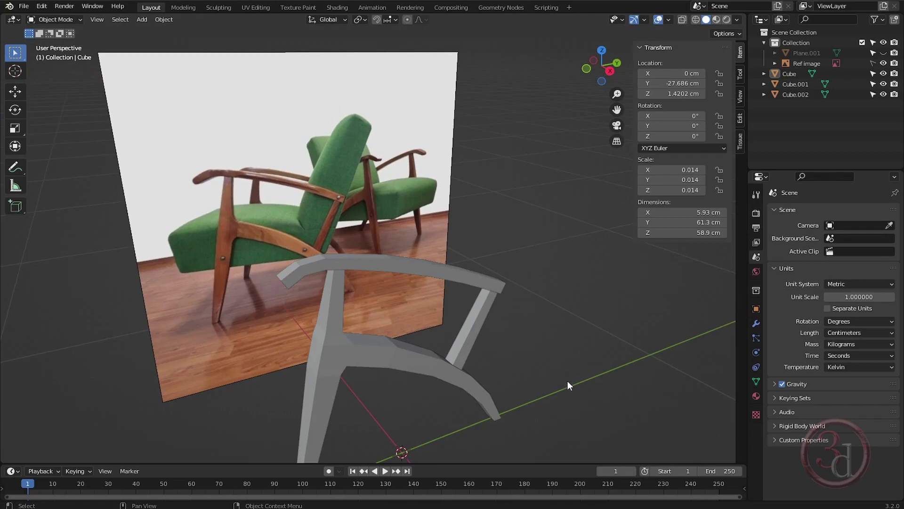
{"action": "left_click", "coordinate": [400, 267]}
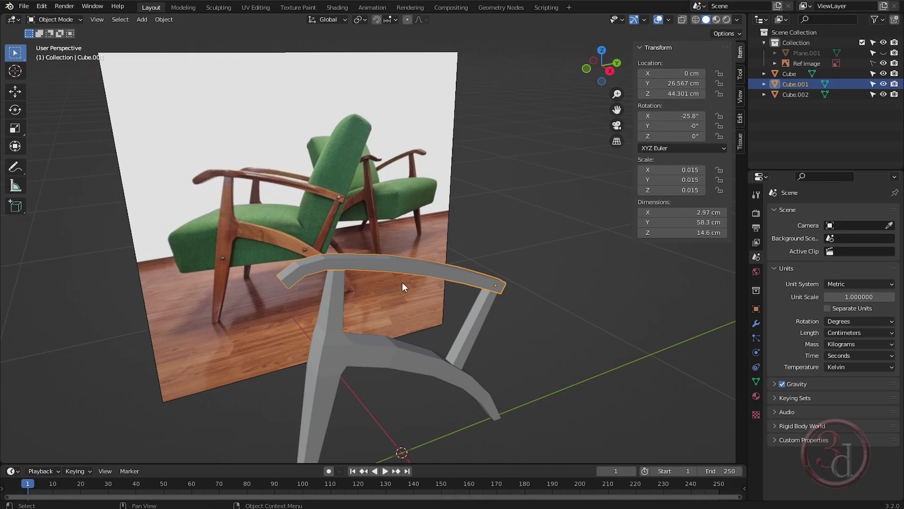
{"action": "key", "text": "grave"}
{"action": "left_click", "coordinate": [433, 291]}
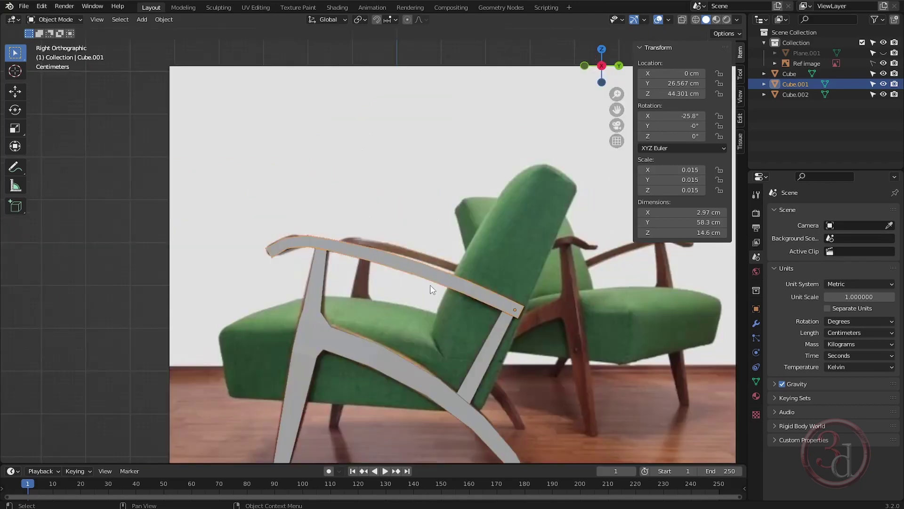
{"action": "key", "text": "z"}
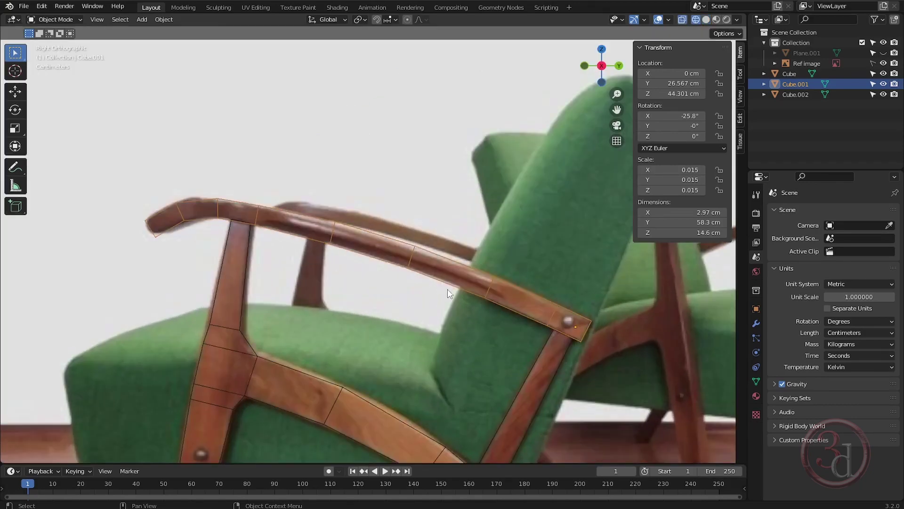
{"action": "middle_click_drag", "start_coordinate": [455, 299], "coordinate": [424, 267], "text": "shift"}
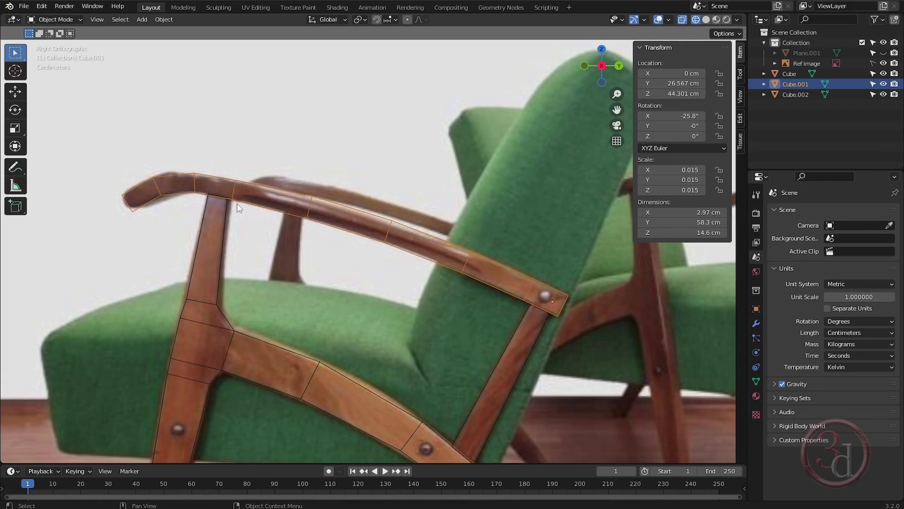
- In Edit Mode, move one of the armrest's cross edges further along its length
{"action": "scroll", "coordinate": [517, 295], "scroll_direction": "up", "scroll_amount": 5}
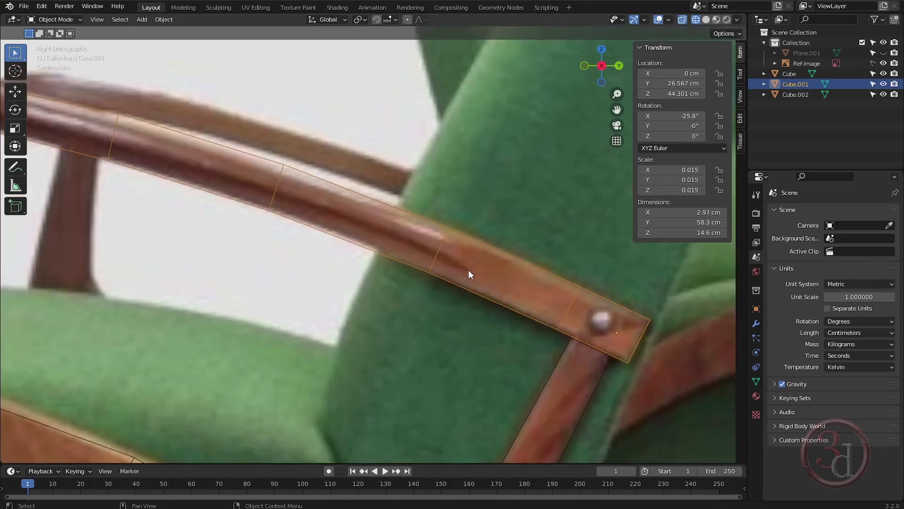
{"action": "key", "text": "Tab"}
{"action": "left_click_drag", "start_coordinate": [390, 178], "coordinate": [467, 306]}
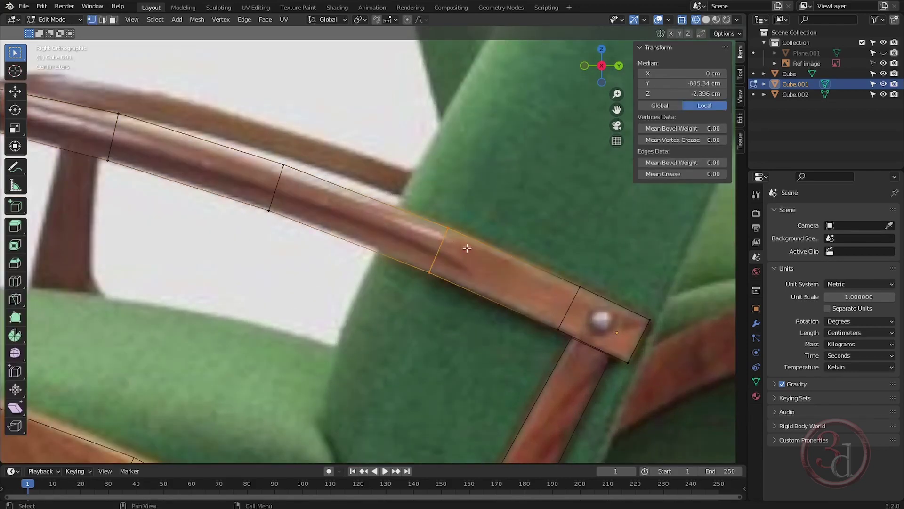
{"action": "key", "text": "g"}
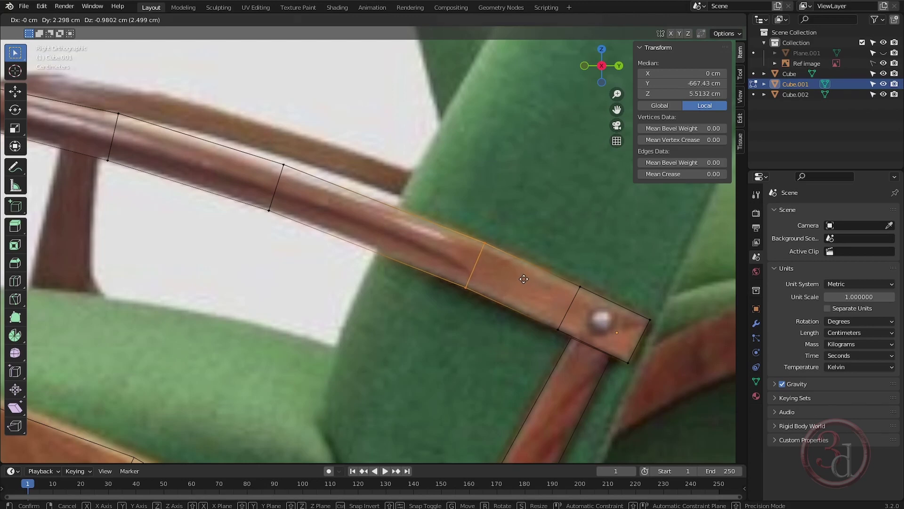
{"action": "left_click", "coordinate": [524, 279]}
- Add a loop cut running lengthwise along the armrest
{"action": "scroll", "coordinate": [650, 305], "scroll_direction": "down", "scroll_amount": 4}
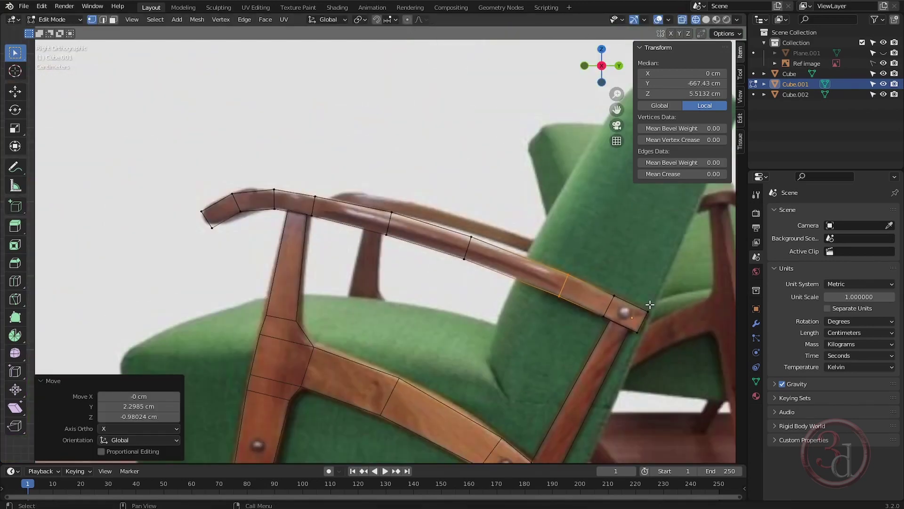
{"action": "scroll", "coordinate": [222, 207], "scroll_direction": "up", "scroll_amount": 4}
{"action": "scroll", "coordinate": [226, 216], "scroll_direction": "down", "scroll_amount": 3}
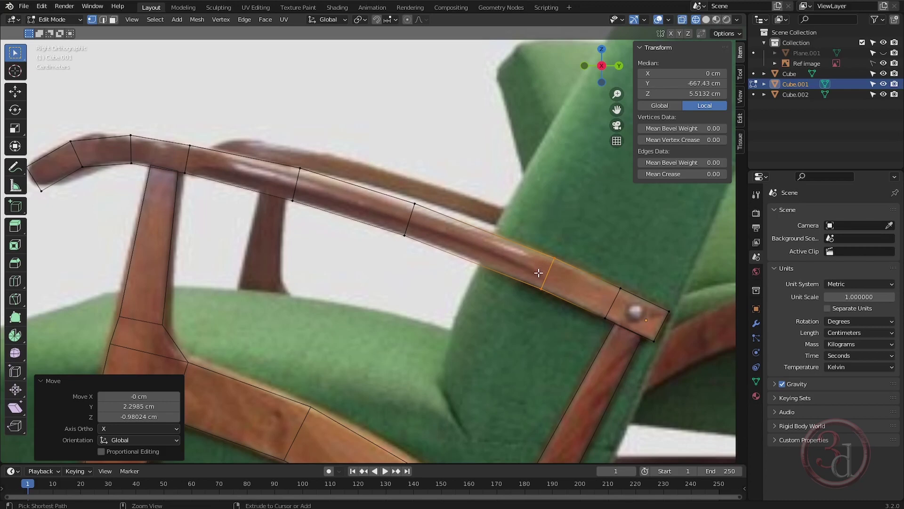
{"action": "key", "text": "ctrl+r"}
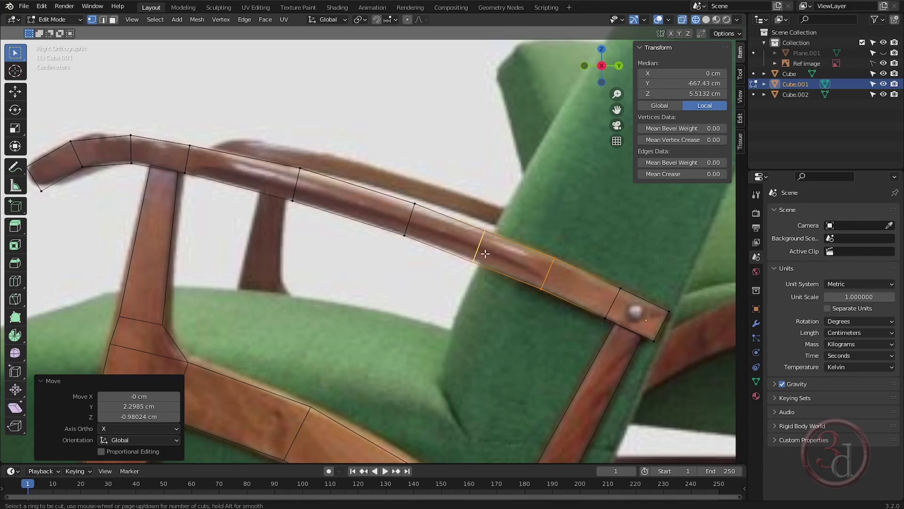
{"action": "left_click", "coordinate": [557, 274]}
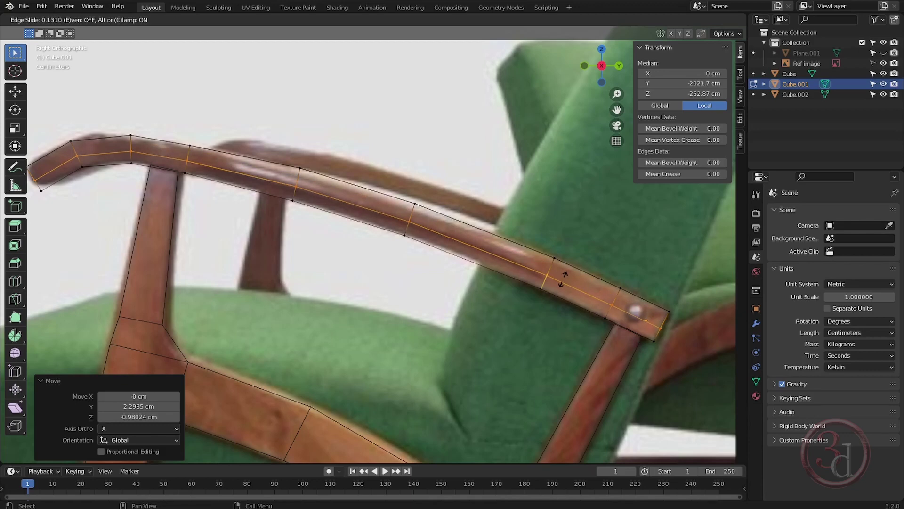
- Confirm the lengthwise loop and select a strip of the armrest's side faces
{"action": "left_click", "coordinate": [562, 279]}
{"action": "scroll", "coordinate": [329, 155], "scroll_direction": "down", "scroll_amount": 2}
{"action": "left_click", "coordinate": [113, 20]}
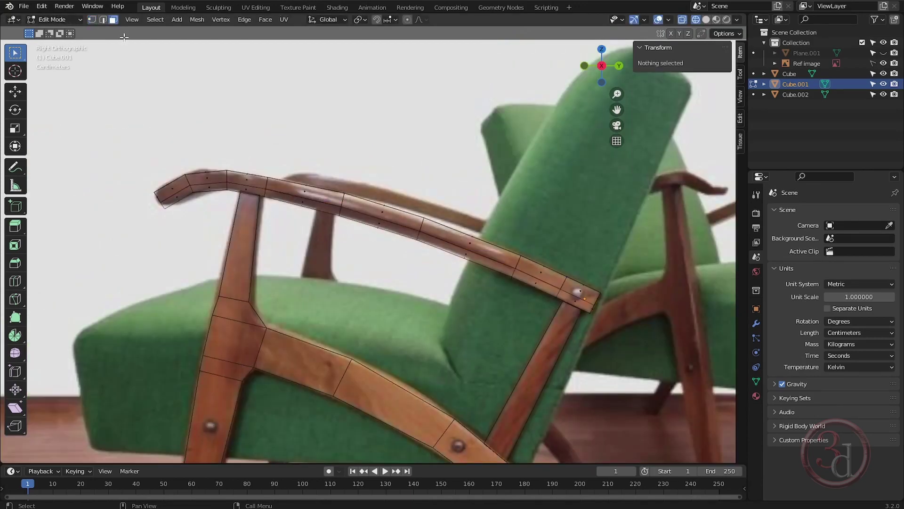
{"action": "scroll", "coordinate": [508, 259], "scroll_direction": "up", "scroll_amount": 3}
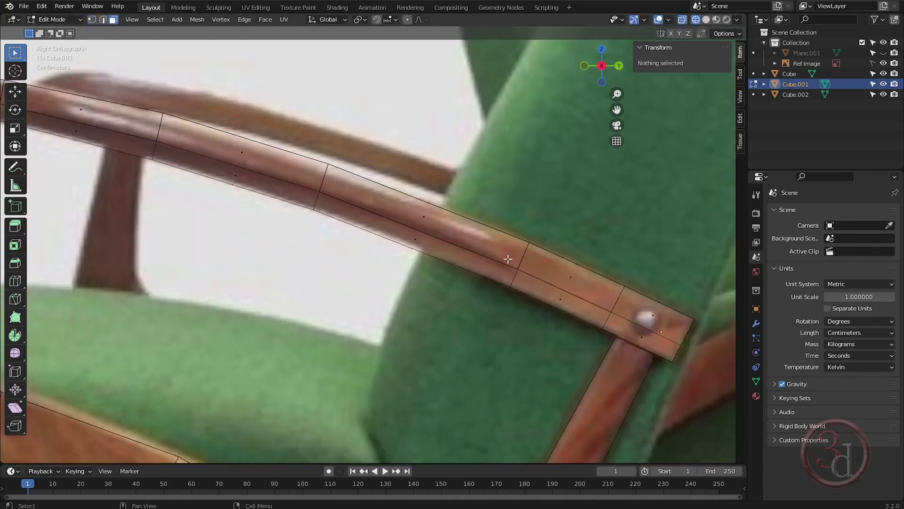
{"action": "left_click", "coordinate": [421, 219]}
{"action": "middle_click_drag", "start_coordinate": [343, 192], "coordinate": [280, 176]}
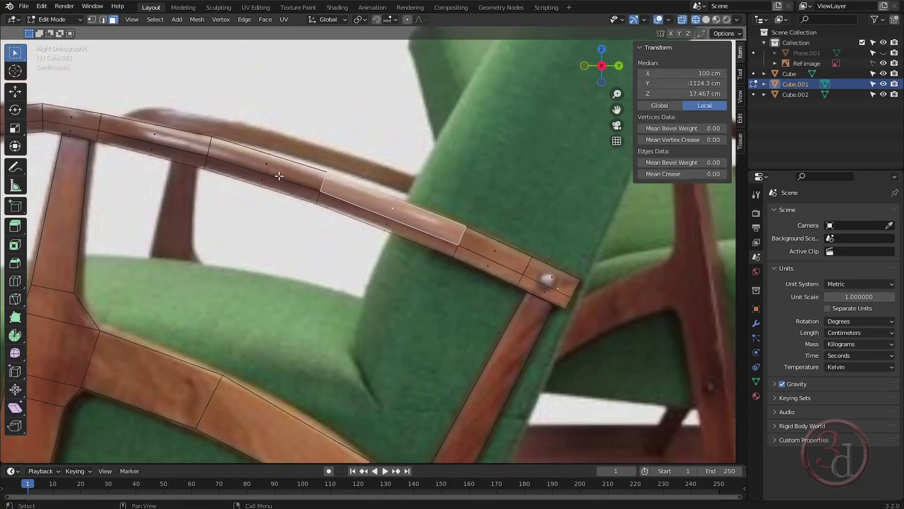
{"action": "scroll", "coordinate": [264, 164], "scroll_direction": "down", "scroll_amount": 3}
{"action": "left_click", "coordinate": [367, 221], "text": "shift"}
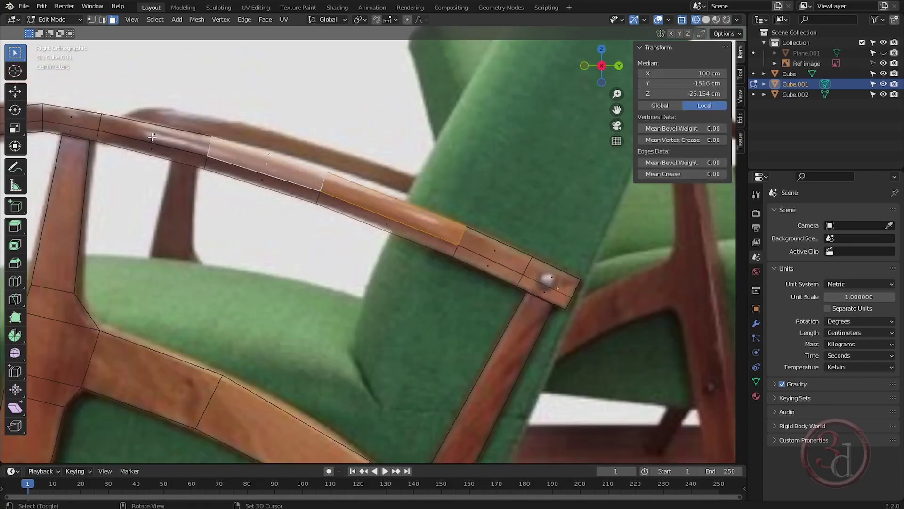
{"action": "left_click", "coordinate": [206, 166], "text": "shift"}
- In Solid shading, extrude the selected faces about 1.6 cm along their normals, then return to Object Mode
{"action": "middle_click_drag", "start_coordinate": [328, 251], "coordinate": [494, 370]}
{"action": "key", "text": "z"}
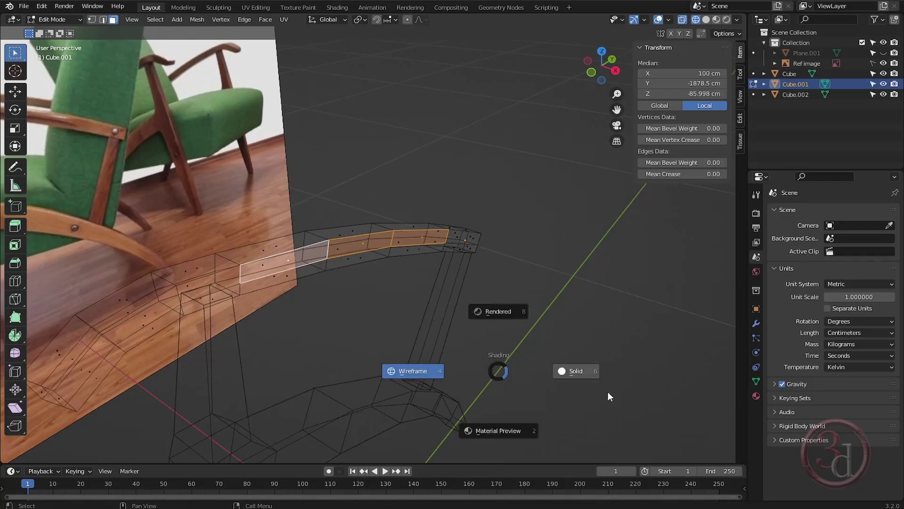
{"action": "left_click", "coordinate": [607, 392]}
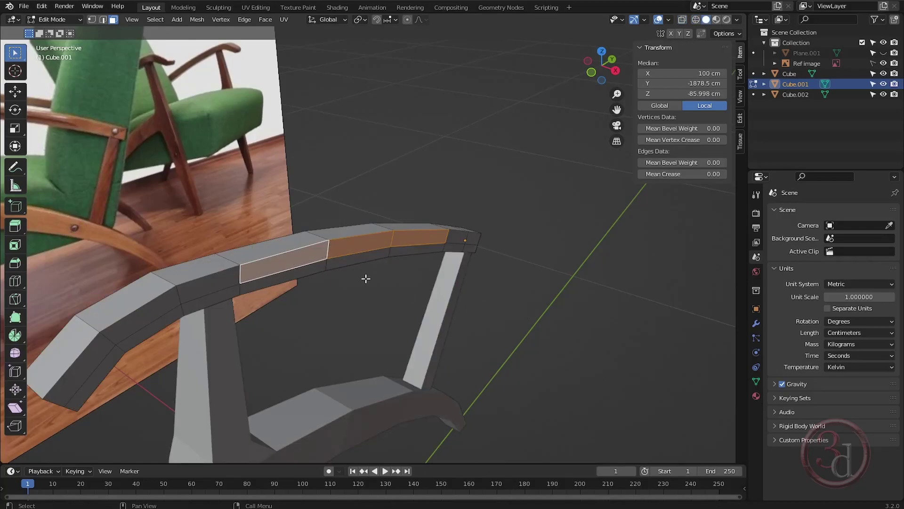
{"action": "key", "text": "e"}
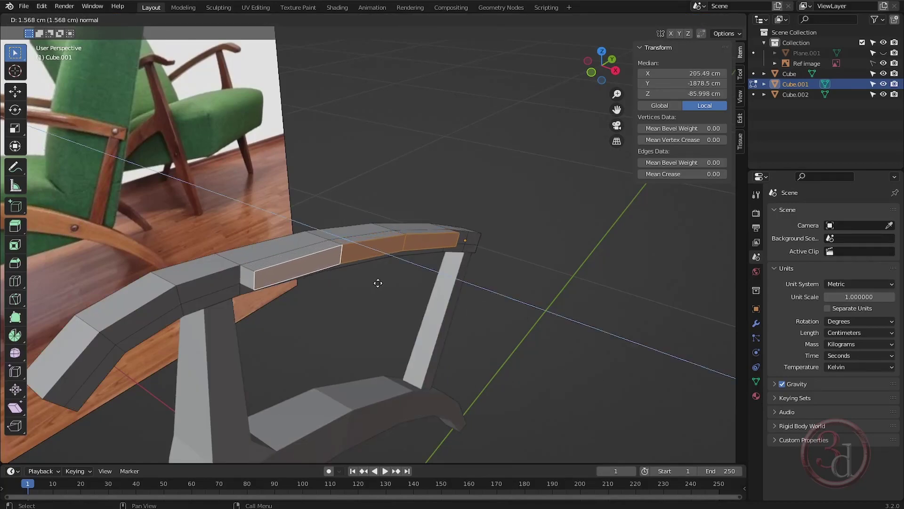
{"action": "left_click", "coordinate": [378, 283]}
{"action": "key", "text": "Tab"}
{"action": "middle_click_drag", "start_coordinate": [377, 282], "coordinate": [385, 226]}
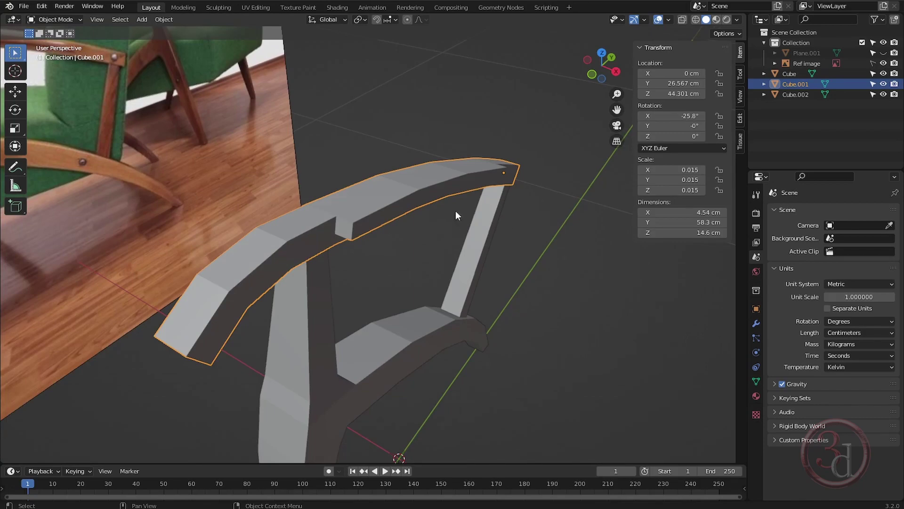
- Add a Subdivision Surface modifier to the armrest with viewport levels set to 2
{"action": "left_click", "coordinate": [756, 324]}
{"action": "left_click", "coordinate": [800, 211]}
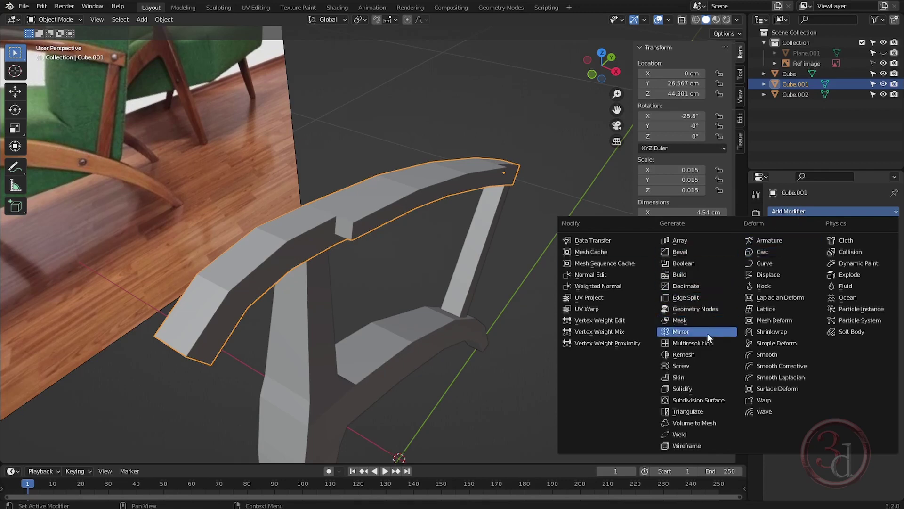
{"action": "left_click", "coordinate": [698, 399]}
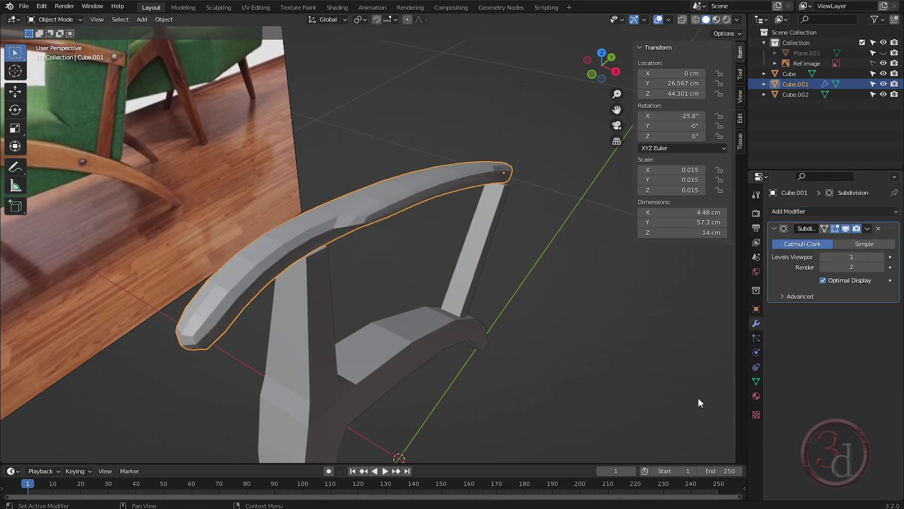
{"action": "left_click", "coordinate": [882, 257]}
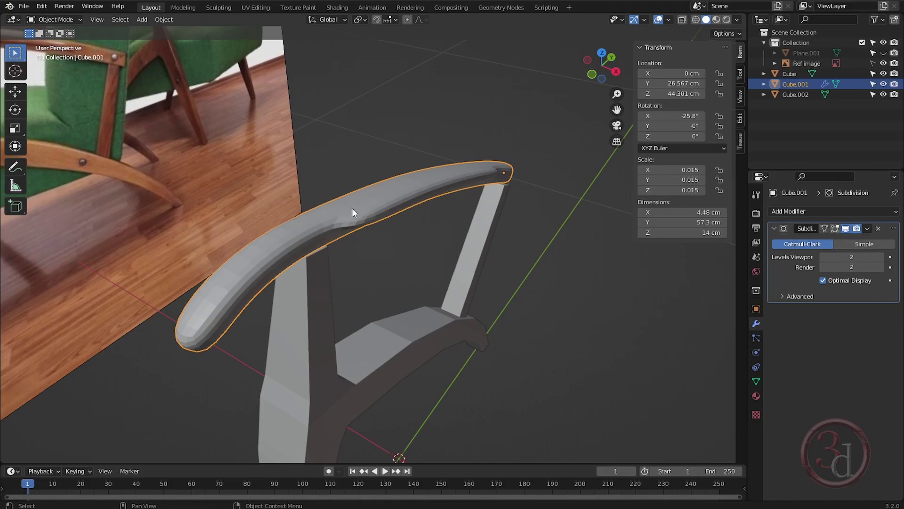
- Toggle between Edit and Object Mode to inspect the smoothed armrest's bulge, ending in Object Mode
{"action": "key", "text": "Tab"}
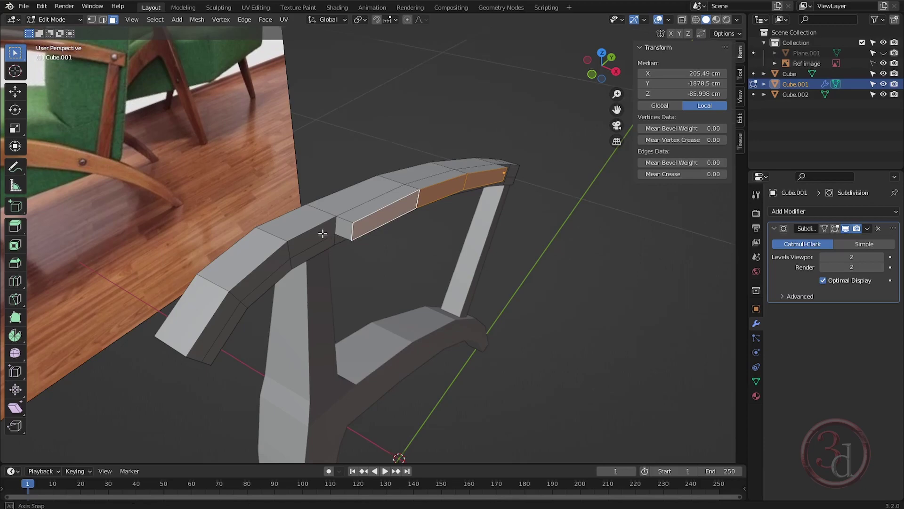
{"action": "middle_click_drag", "start_coordinate": [320, 233], "coordinate": [309, 258]}
{"action": "key", "text": "alt+a"}
{"action": "scroll", "coordinate": [409, 235], "scroll_direction": "up", "scroll_amount": 3}
{"action": "key", "text": "Tab"}
{"action": "scroll", "coordinate": [409, 236], "scroll_direction": "up", "scroll_amount": 4}
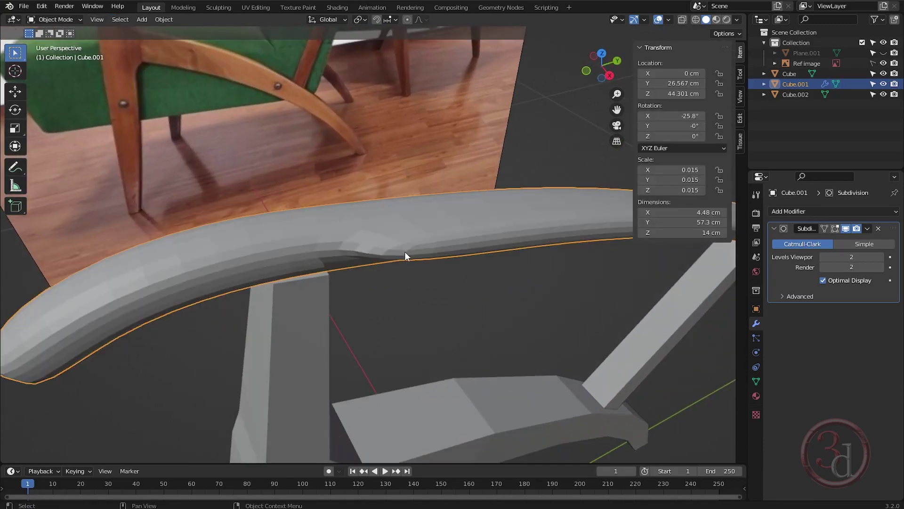
{"action": "key", "text": "Tab"}
{"action": "scroll", "coordinate": [400, 249], "scroll_direction": "up", "scroll_amount": 2}
{"action": "middle_click_drag", "start_coordinate": [389, 255], "coordinate": [384, 250]}
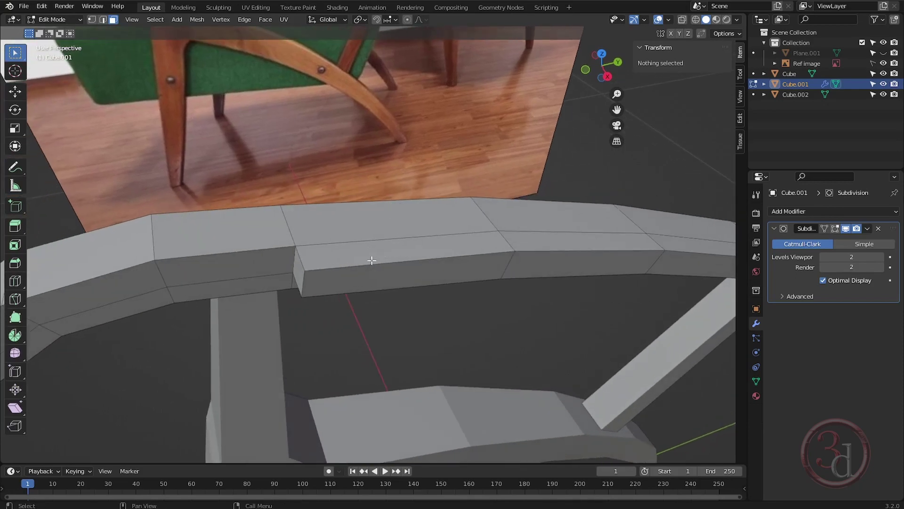
{"action": "key", "text": "Tab"}
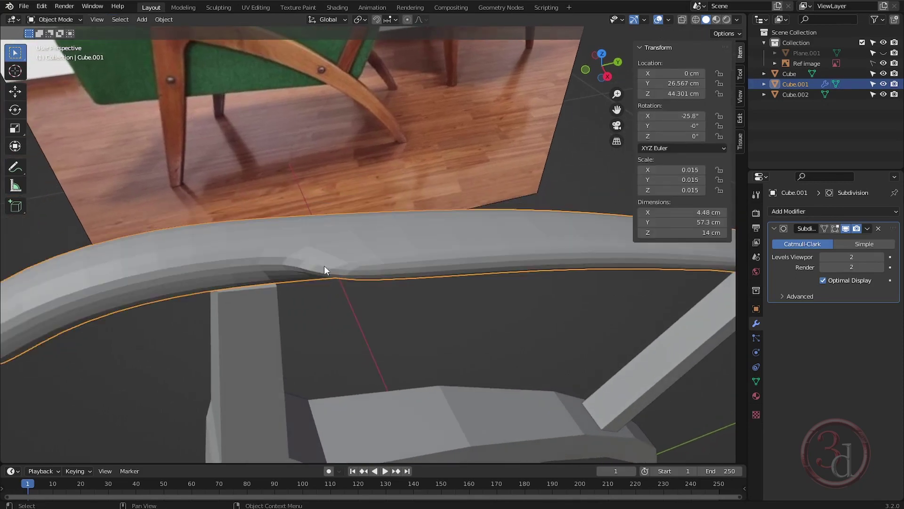
{"action": "key", "text": "Tab"}
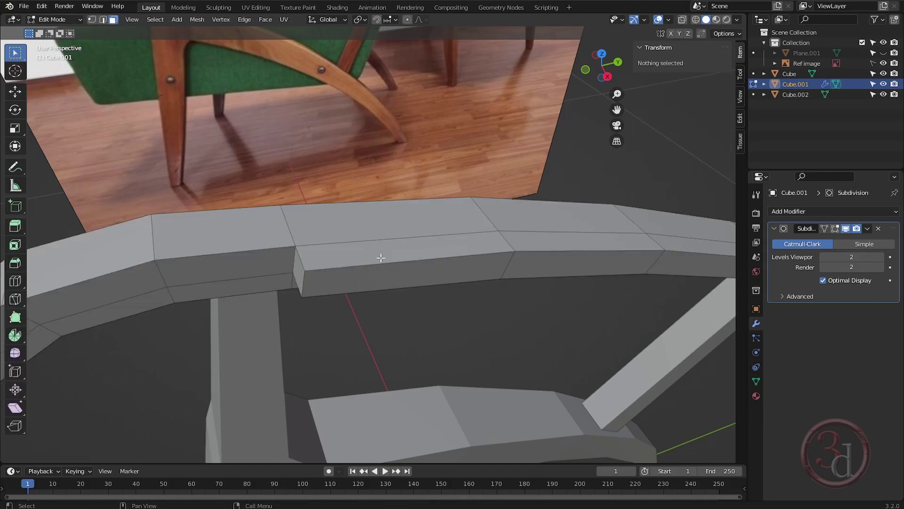
{"action": "key", "text": "ctrl"}
{"action": "key", "text": "Tab"}
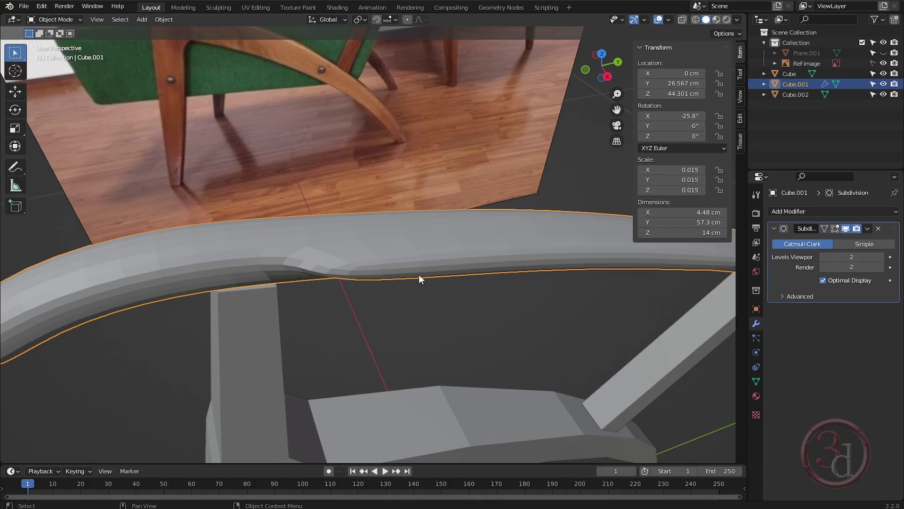
- Add two cross edge loops near the armrest's bend, previewing the smoothing after each
{"action": "key", "text": "Tab"}
{"action": "key", "text": "ctrl+r"}
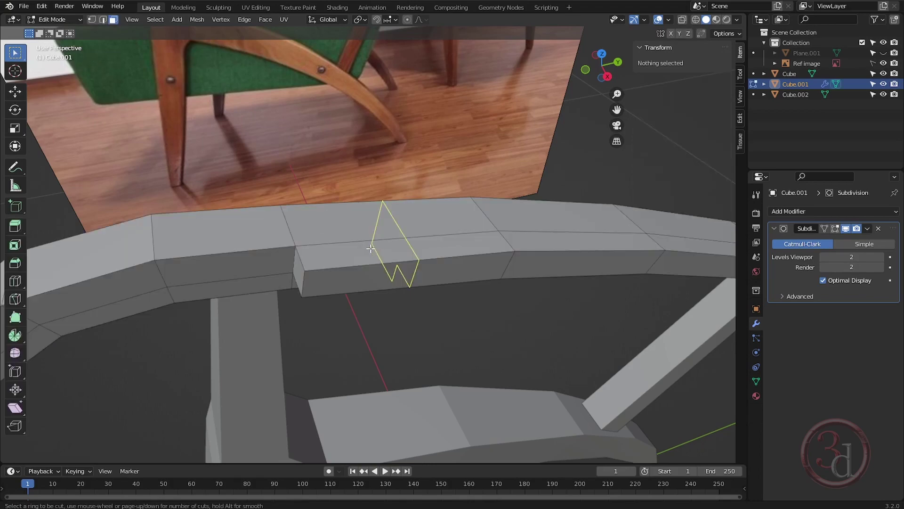
{"action": "left_click", "coordinate": [399, 235]}
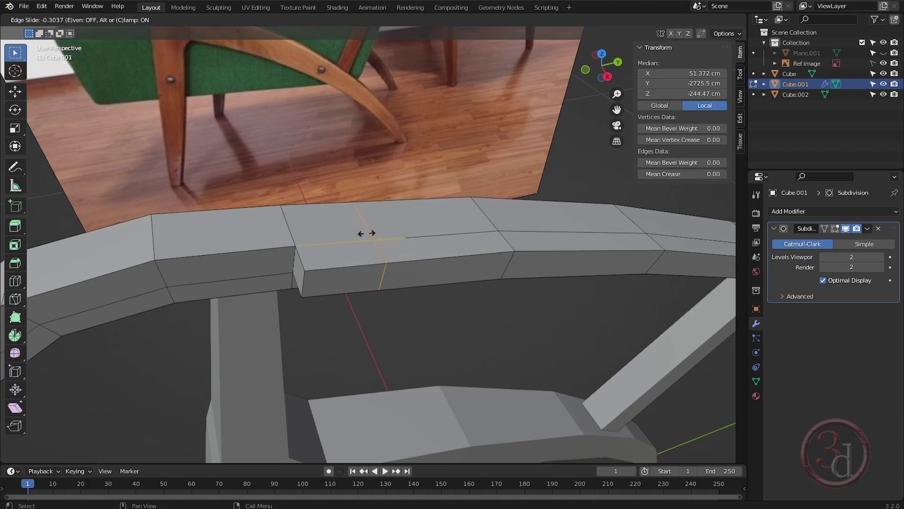
{"action": "left_click", "coordinate": [318, 233]}
{"action": "key", "text": "Tab"}
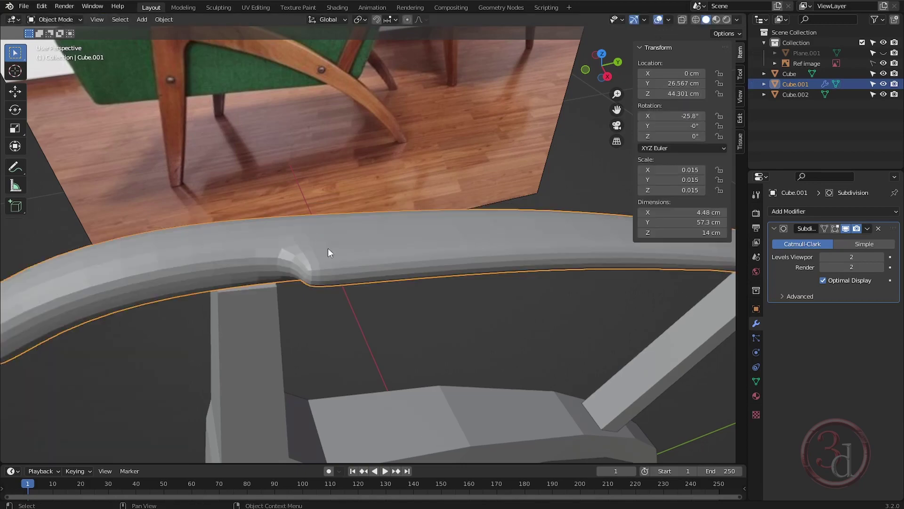
{"action": "key", "text": "Tab"}
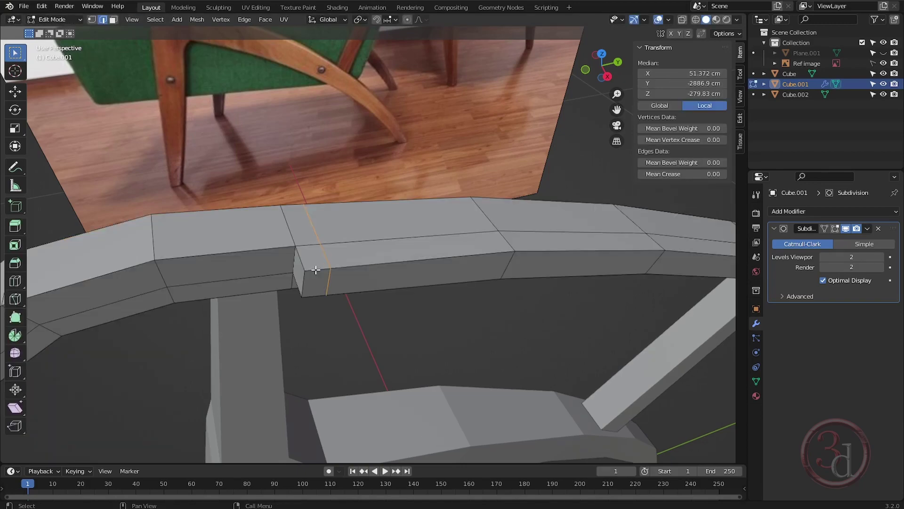
{"action": "key", "text": "2"}
{"action": "key", "text": "ctrl+r"}
{"action": "left_click", "coordinate": [250, 252]}
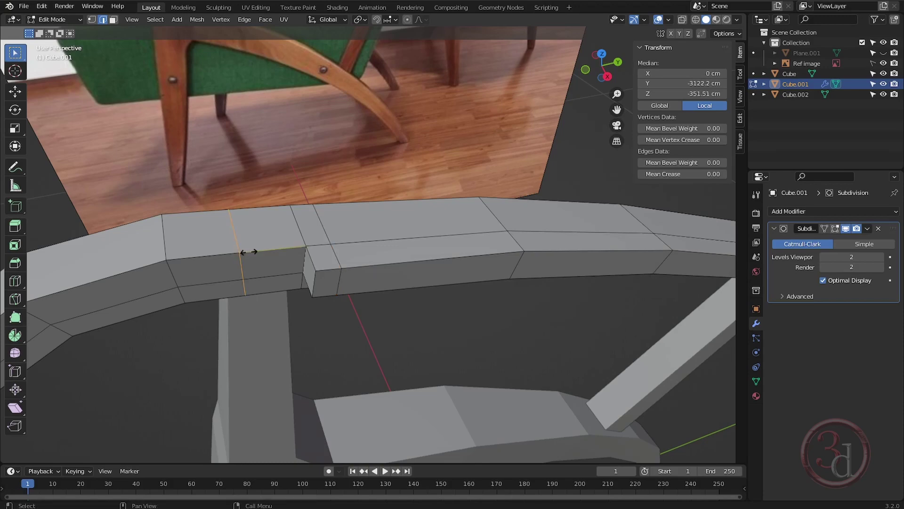
{"action": "left_click", "coordinate": [301, 253]}
{"action": "key", "text": "Tab"}
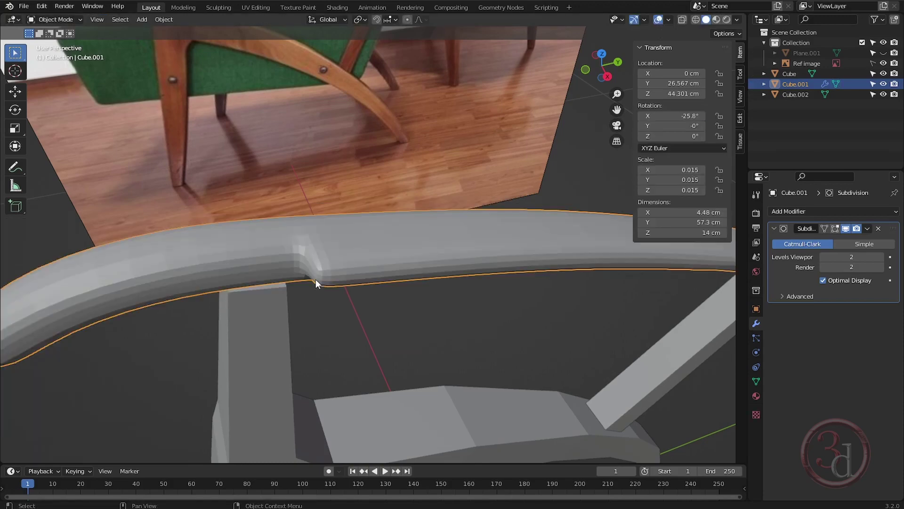
{"action": "key", "text": "Tab"}
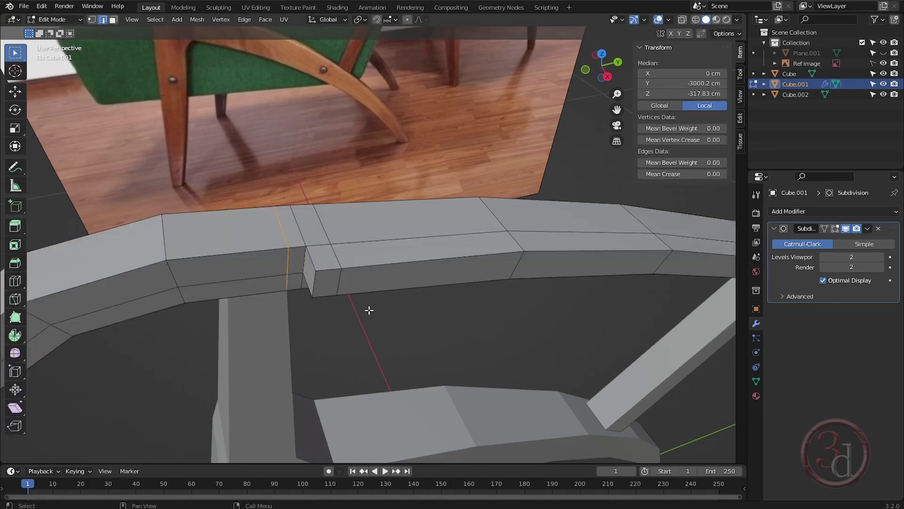
- Add two more loops near the armrest's front end, sliding one to the block boundary
{"action": "scroll", "coordinate": [501, 319], "scroll_direction": "down", "scroll_amount": 3}
{"action": "middle_click_drag", "start_coordinate": [500, 318], "coordinate": [466, 308]}
{"action": "scroll", "coordinate": [356, 231], "scroll_direction": "up", "scroll_amount": 5}
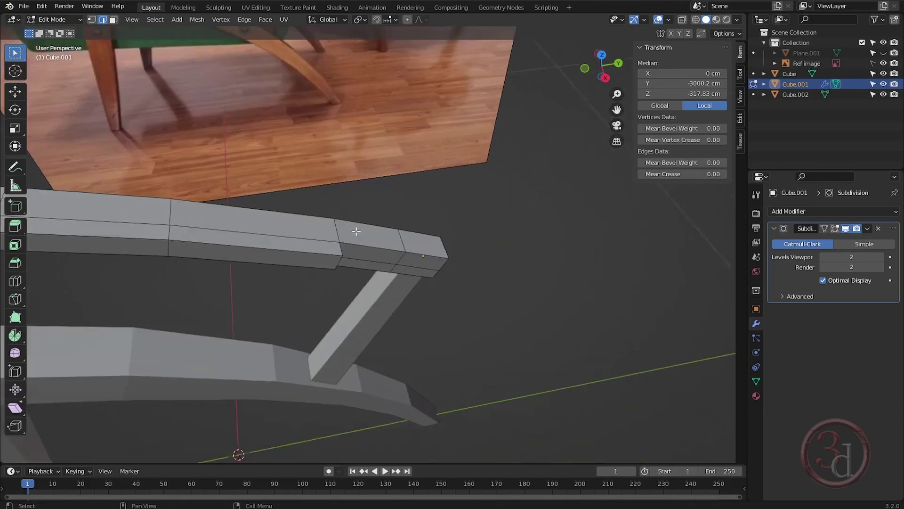
{"action": "scroll", "coordinate": [356, 231], "scroll_direction": "up", "scroll_amount": 4}
{"action": "key", "text": "ctrl+r"}
{"action": "left_click", "coordinate": [306, 236]}
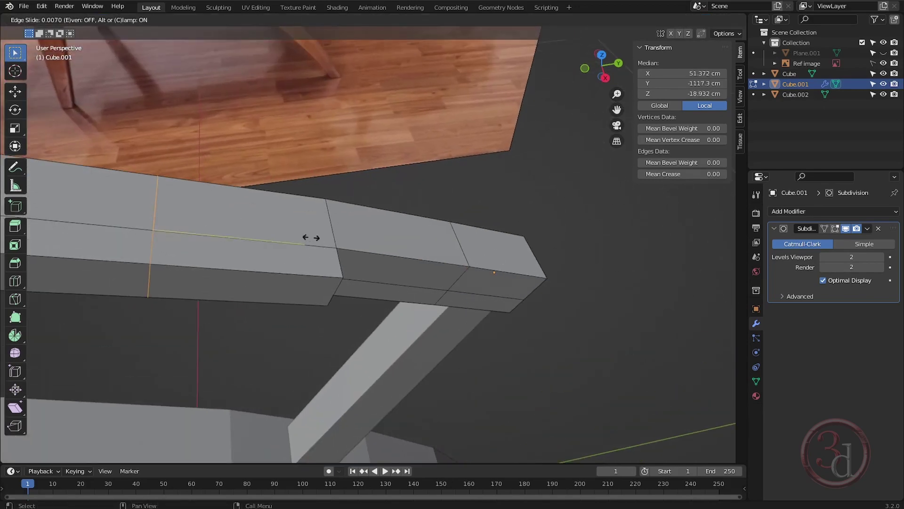
{"action": "left_click", "coordinate": [491, 268]}
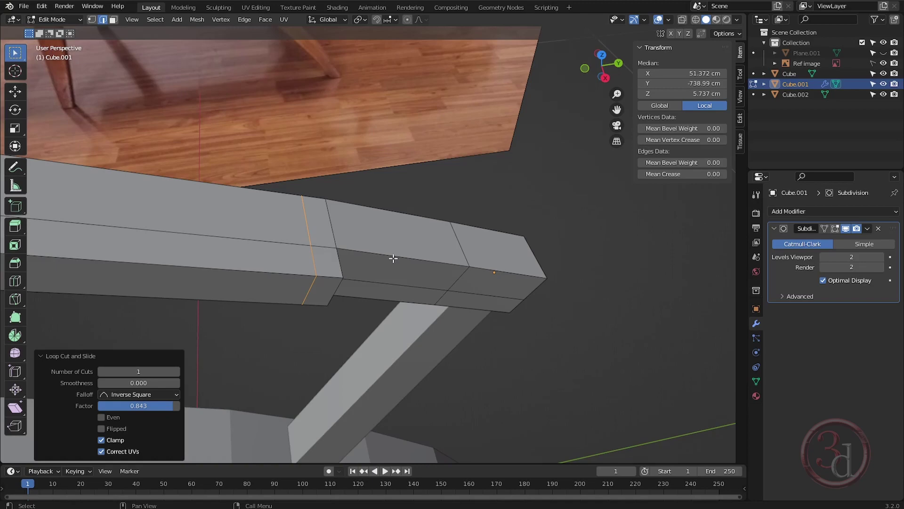
{"action": "middle_click_drag", "start_coordinate": [393, 258], "coordinate": [357, 247]}
{"action": "key", "text": "ctrl+r"}
{"action": "left_click", "coordinate": [345, 229]}
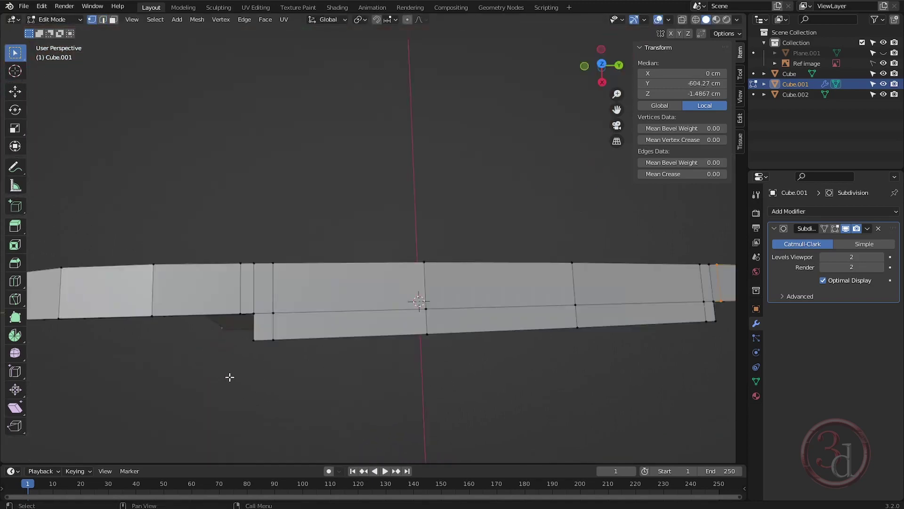
- Select the armrest's lower step vertices using see-through view
{"action": "left_click_drag", "start_coordinate": [228, 376], "coordinate": [288, 335]}
{"action": "key", "text": "alt+z"}
{"action": "left_click_drag", "start_coordinate": [232, 375], "coordinate": [289, 333]}
{"action": "key", "text": "alt+z"}
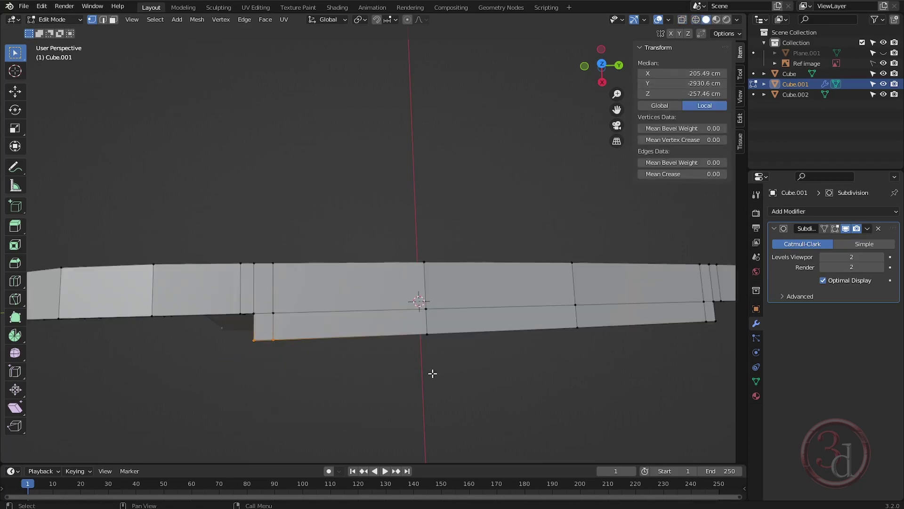
{"action": "mouse_move", "coordinate": [384, 353]}
{"action": "middle_mouse_down", "text": "shift"}
{"action": "mouse_move", "coordinate": [223, 330]}
{"action": "mouse_move", "coordinate": [382, 351]}
{"action": "middle_mouse_up", "text": "shift"}
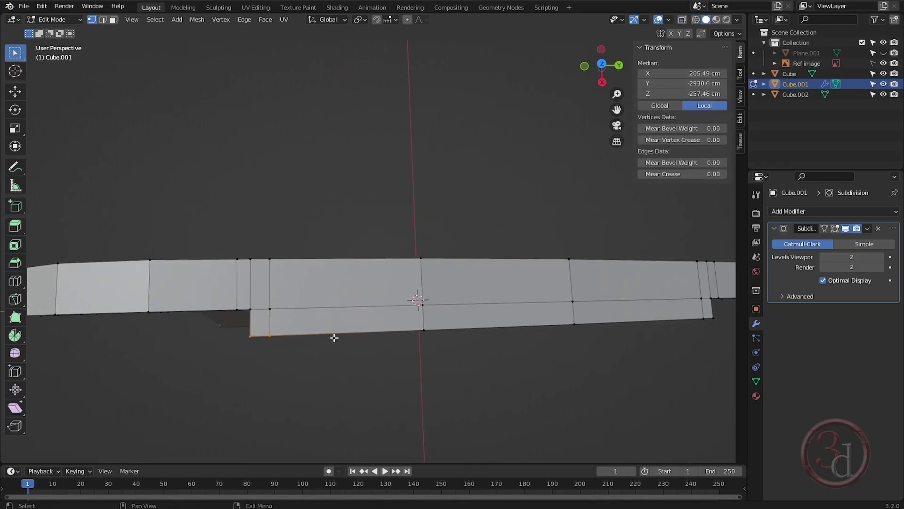
- In Top Orthographic view, move the selected step vertices along Y to angle the notch
{"action": "key", "text": "KP_7"}
{"action": "middle_click_drag", "start_coordinate": [479, 315], "coordinate": [377, 254], "text": "shift"}
{"action": "scroll", "coordinate": [378, 254], "scroll_direction": "up", "scroll_amount": 6}
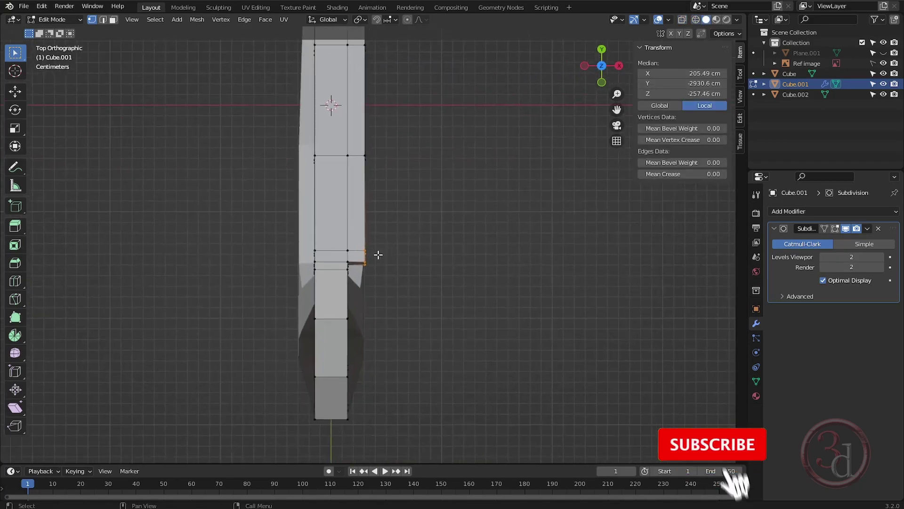
{"action": "scroll", "coordinate": [376, 233], "scroll_direction": "up", "scroll_amount": 2}
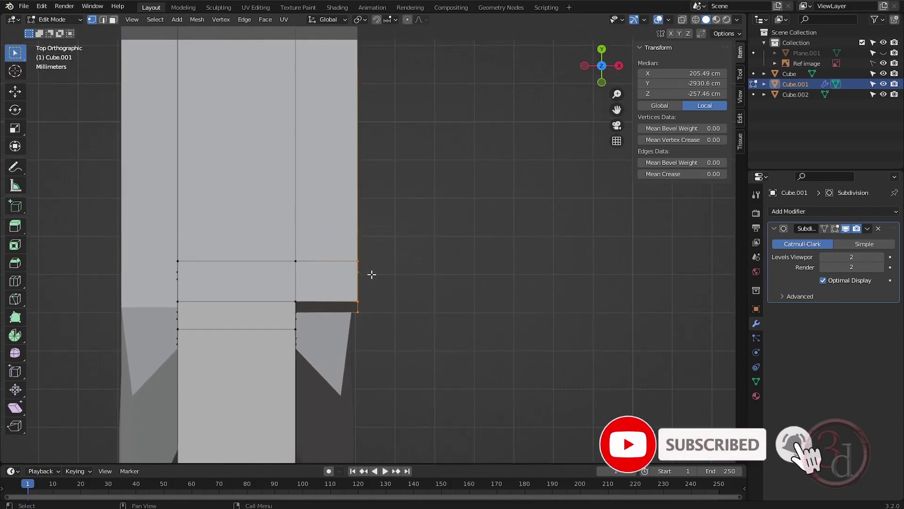
{"action": "key", "text": "g"}
{"action": "key", "text": "y"}
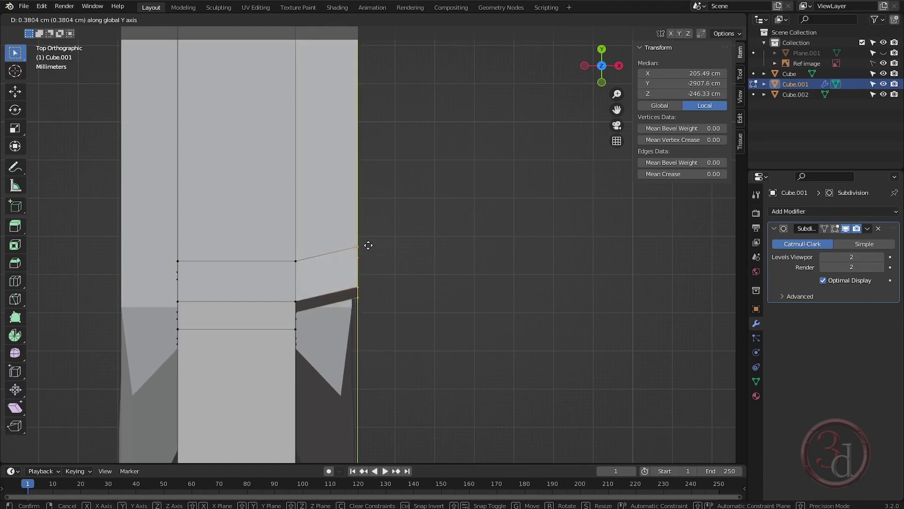
{"action": "left_click", "coordinate": [368, 241]}
- Shift the armrest's right-edge vertices -0.82863 cm along Y and preview the smoothed result
{"action": "scroll", "coordinate": [363, 288], "scroll_direction": "down", "scroll_amount": 4}
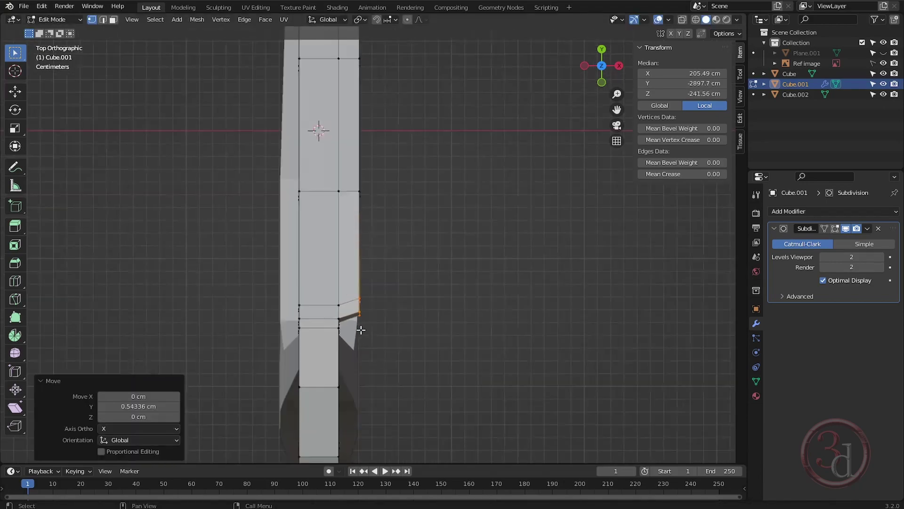
{"action": "scroll", "coordinate": [347, 167], "scroll_direction": "up", "scroll_amount": 5}
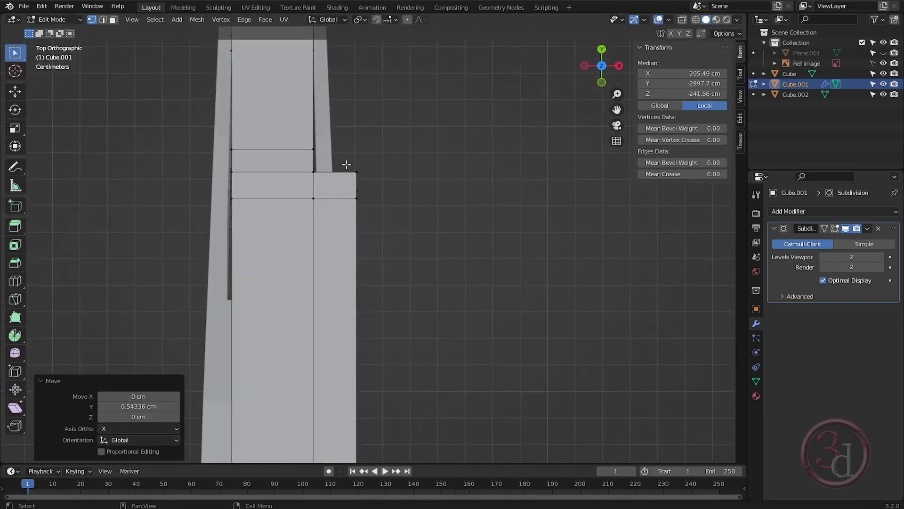
{"action": "left_click_drag", "start_coordinate": [347, 167], "coordinate": [384, 258]}
{"action": "scroll", "coordinate": [389, 213], "scroll_direction": "down", "scroll_amount": 1}
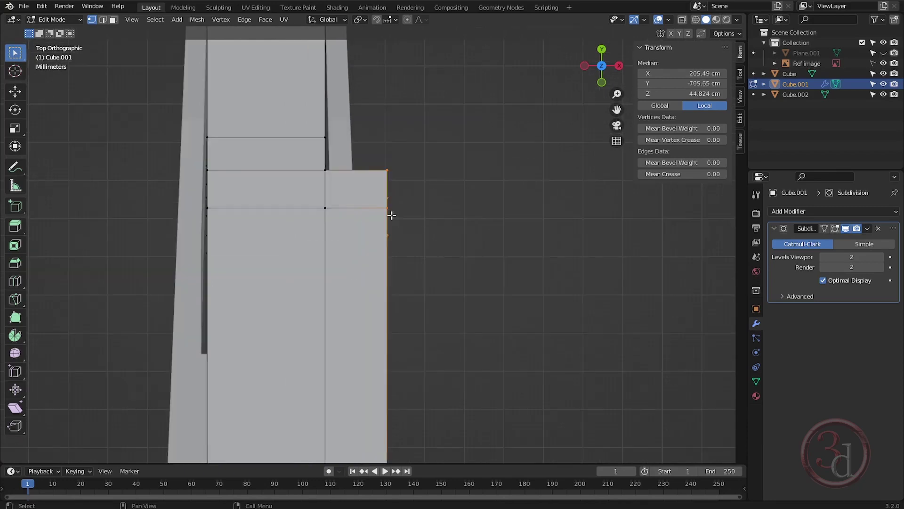
{"action": "key", "text": "g"}
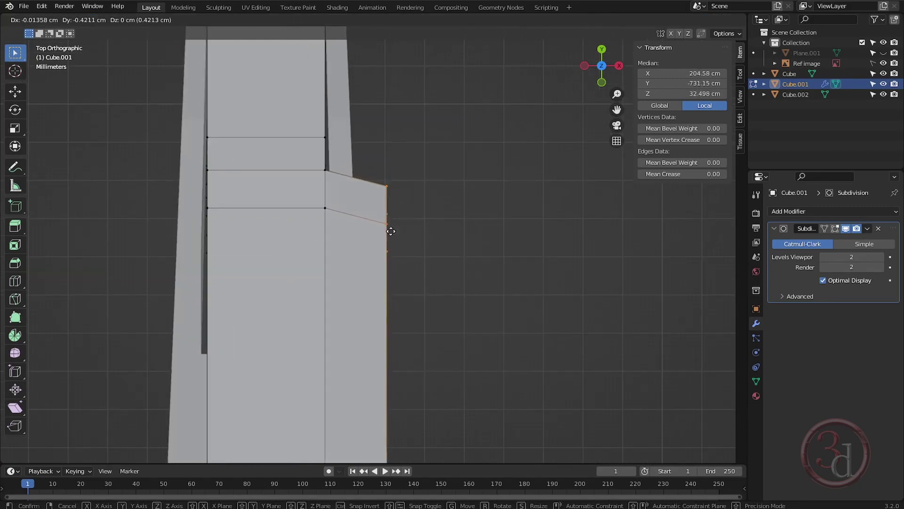
{"action": "key", "text": "y"}
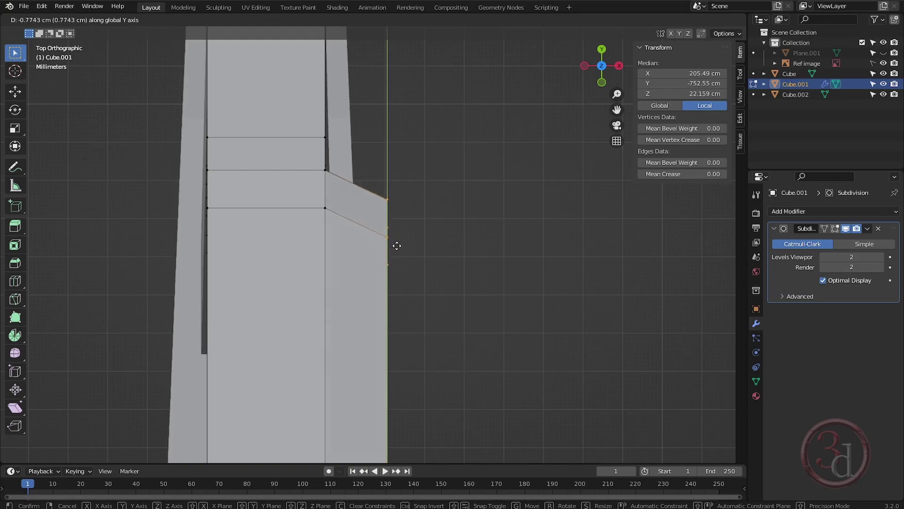
{"action": "left_click", "coordinate": [395, 246]}
{"action": "scroll", "coordinate": [405, 224], "scroll_direction": "down", "scroll_amount": 4}
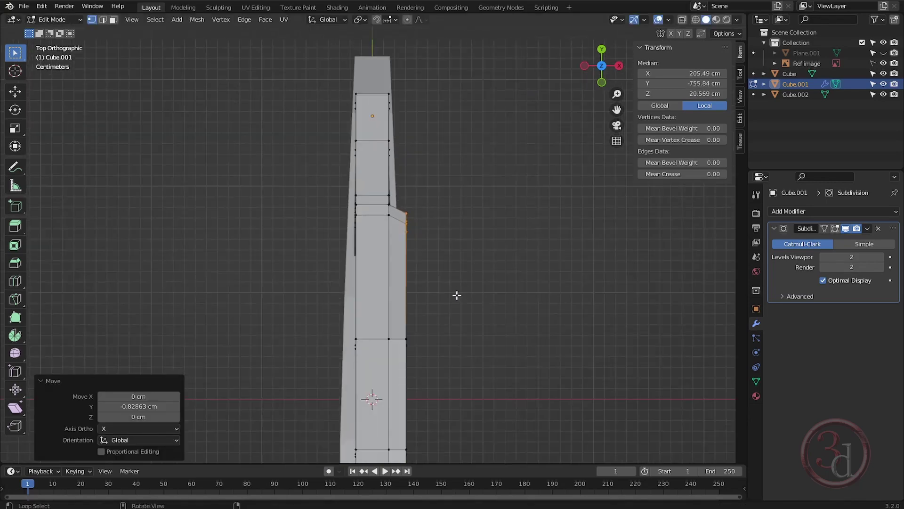
{"action": "middle_click_drag", "start_coordinate": [456, 294], "coordinate": [325, 324]}
{"action": "key", "text": "Tab"}
{"action": "scroll", "coordinate": [363, 226], "scroll_direction": "up", "scroll_amount": 1}
- Slide the selected edge loop toward the armrest end and preview the smoothed shape
{"action": "key", "text": "Tab"}
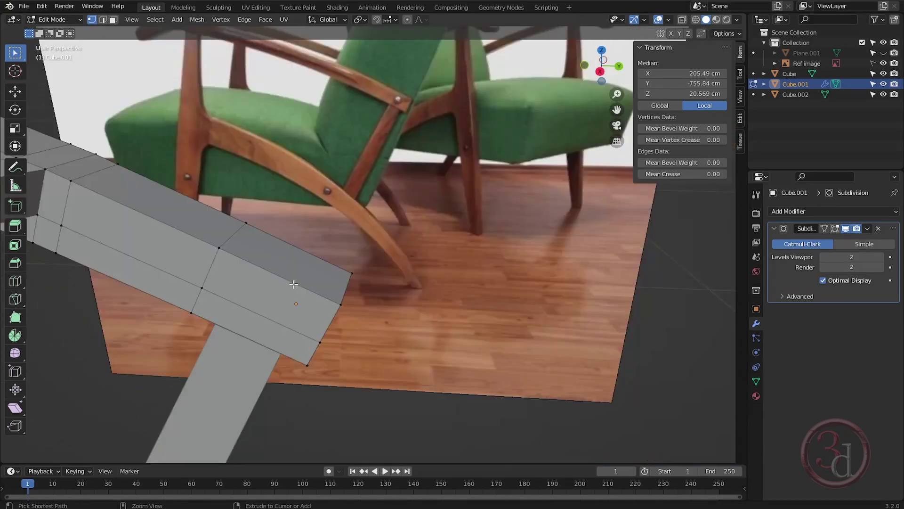
{"action": "key", "text": "g"}
{"action": "key", "text": "g"}
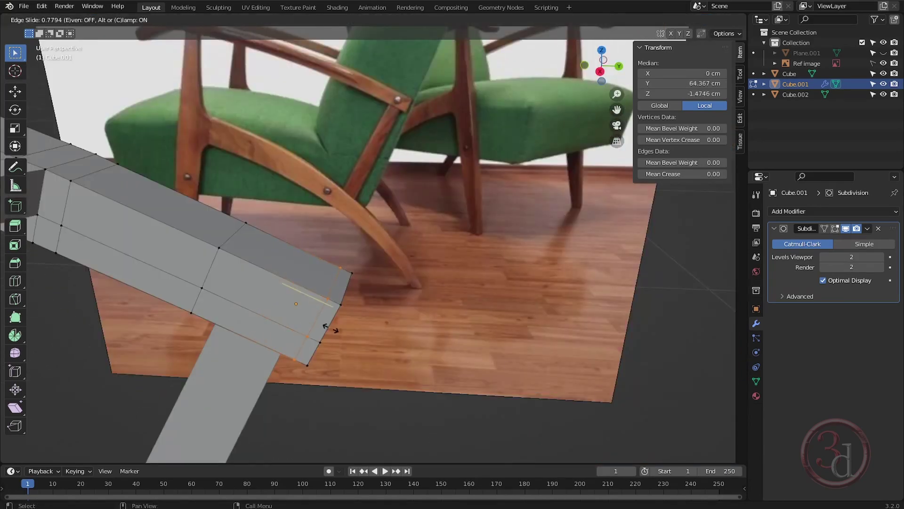
{"action": "left_click", "coordinate": [330, 326]}
{"action": "key", "text": "Tab"}
{"action": "middle_click_drag", "start_coordinate": [358, 318], "coordinate": [480, 275]}
{"action": "key", "text": "Tab"}
{"action": "key", "text": "Tab"}
{"action": "scroll", "coordinate": [233, 261], "scroll_direction": "up", "scroll_amount": 3}
{"action": "scroll", "coordinate": [227, 256], "scroll_direction": "up", "scroll_amount": 2}
{"action": "scroll", "coordinate": [227, 255], "scroll_direction": "down", "scroll_amount": 4}
{"action": "key", "text": "Tab"}
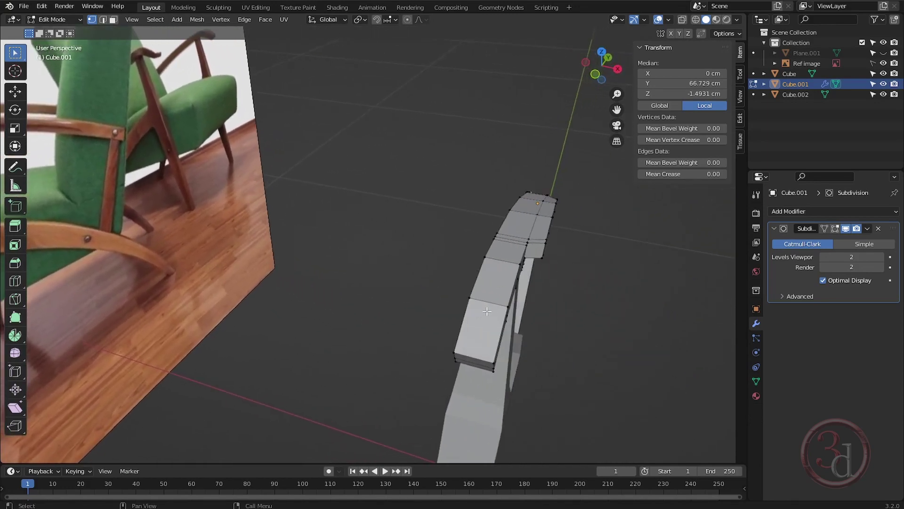
- Add a supporting cross edge loop on the armrest and check the smoothing
{"action": "key", "text": "ctrl+r"}
{"action": "left_click", "coordinate": [487, 291]}
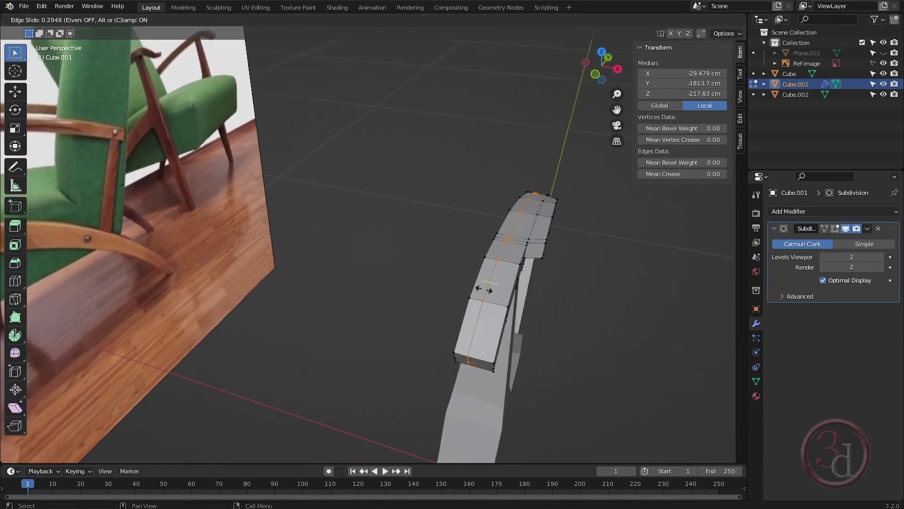
{"action": "left_click", "coordinate": [484, 289]}
{"action": "key", "text": "Tab"}
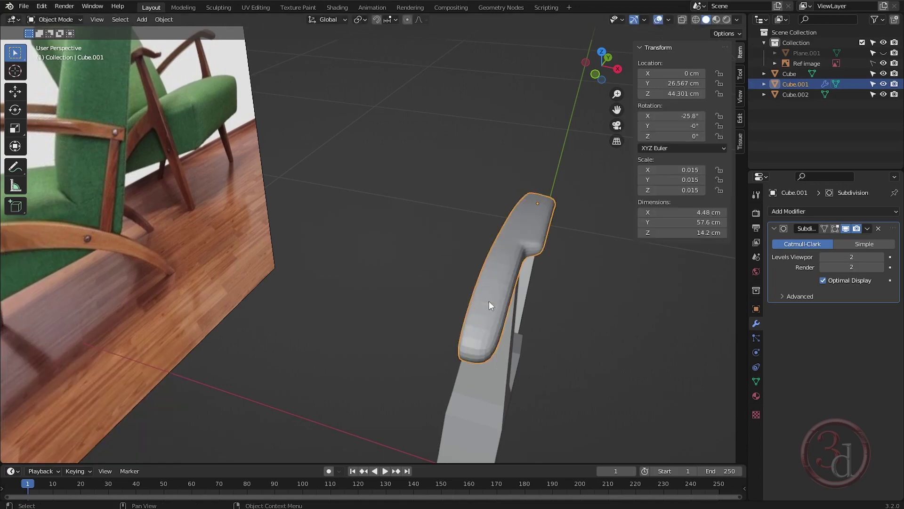
{"action": "key", "text": "Tab"}
- Add a lengthwise edge loop along the armrest, preview the groove, and return to Edit Mode
{"action": "key", "text": "ctrl+r"}
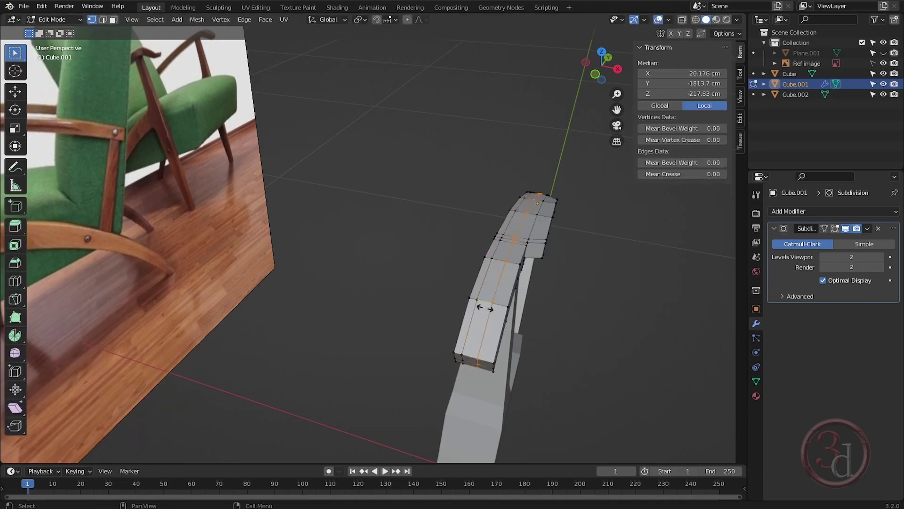
{"action": "left_click", "coordinate": [484, 308]}
{"action": "left_click", "coordinate": [524, 321]}
{"action": "key", "text": "Tab"}
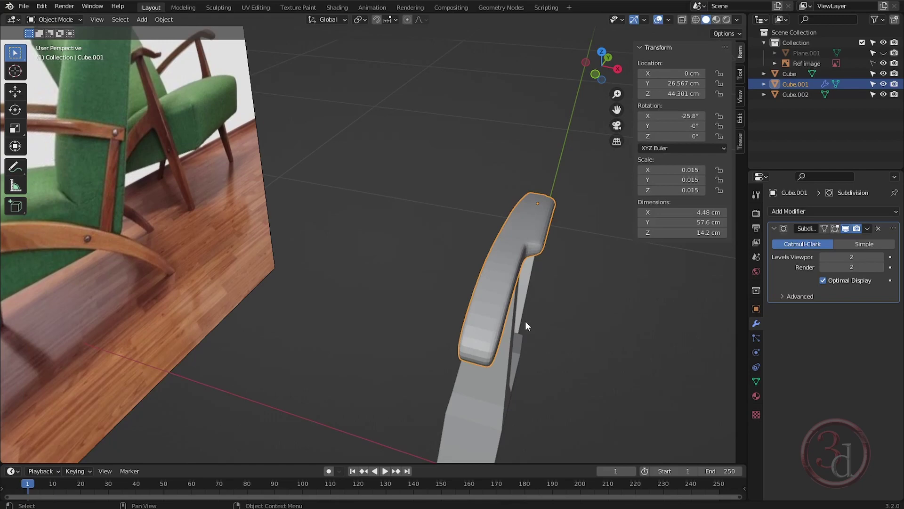
{"action": "middle_click_drag", "start_coordinate": [524, 321], "coordinate": [285, 201]}
{"action": "key", "text": "Tab"}
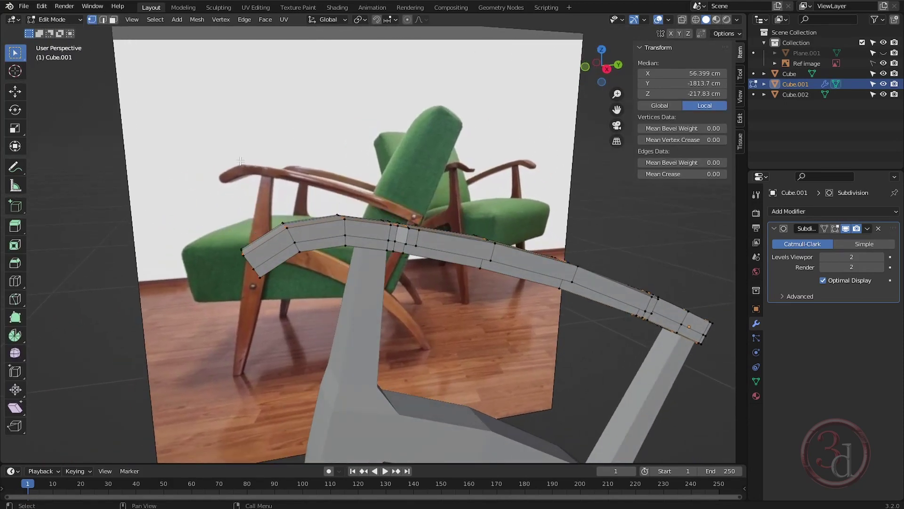
{"action": "key", "text": "Tab"}
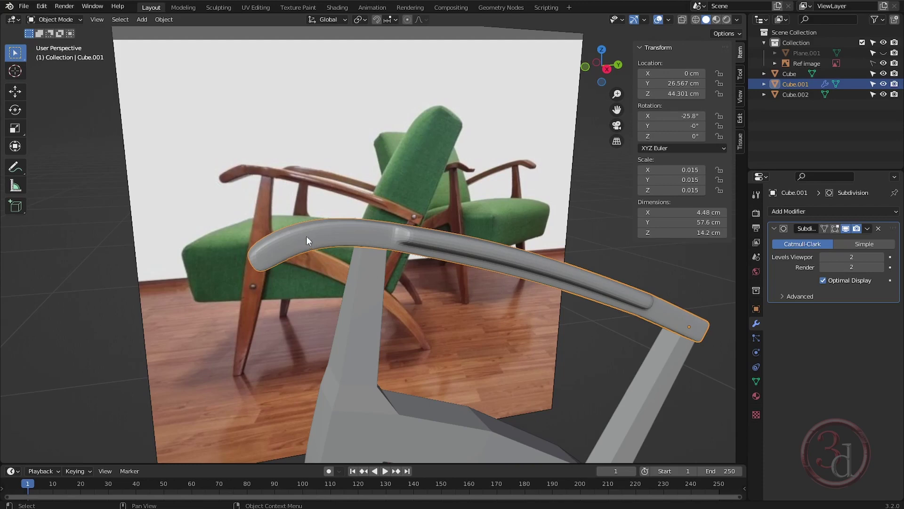
{"action": "key", "text": "Tab"}
{"action": "scroll", "coordinate": [293, 238], "scroll_direction": "up", "scroll_amount": 3}
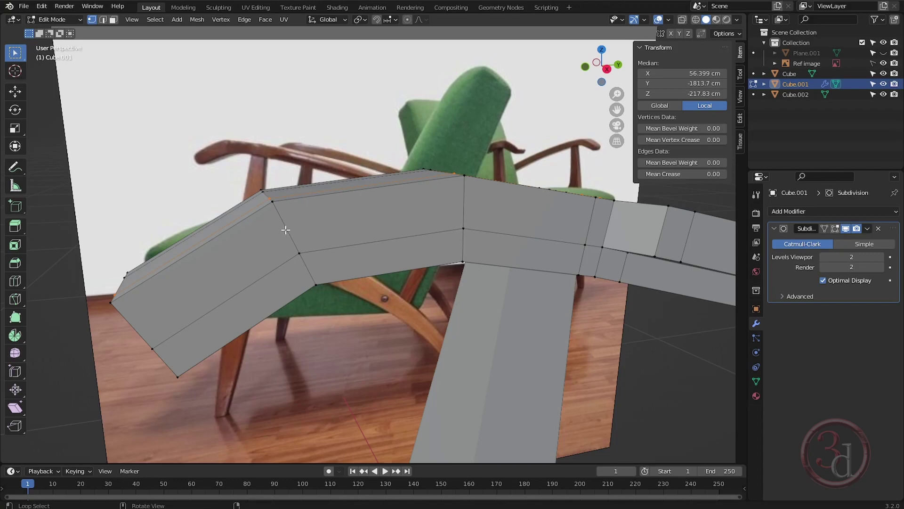
- Select the edge loop at the armrest's bend, frame it, and bevel it 14.9 cm with 3 segments
{"action": "left_click", "coordinate": [285, 229], "text": "alt"}
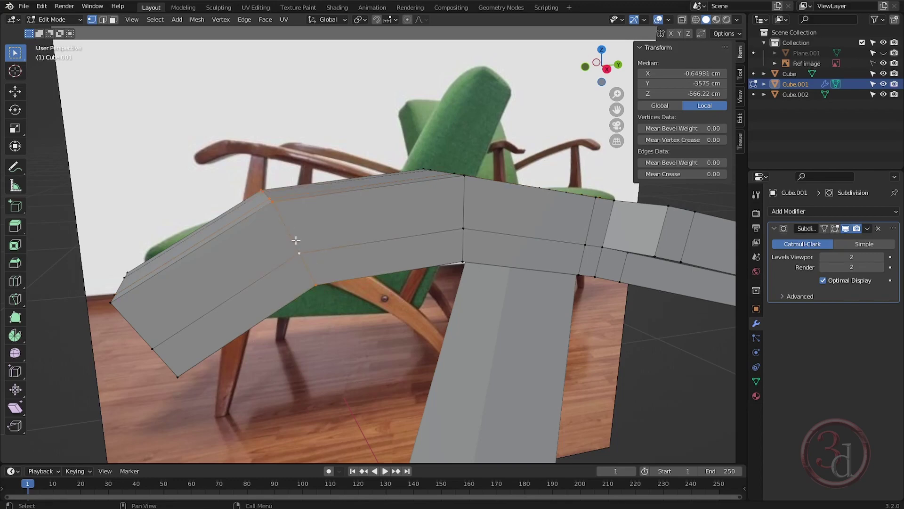
{"action": "middle_click_drag", "start_coordinate": [278, 184], "coordinate": [416, 268]}
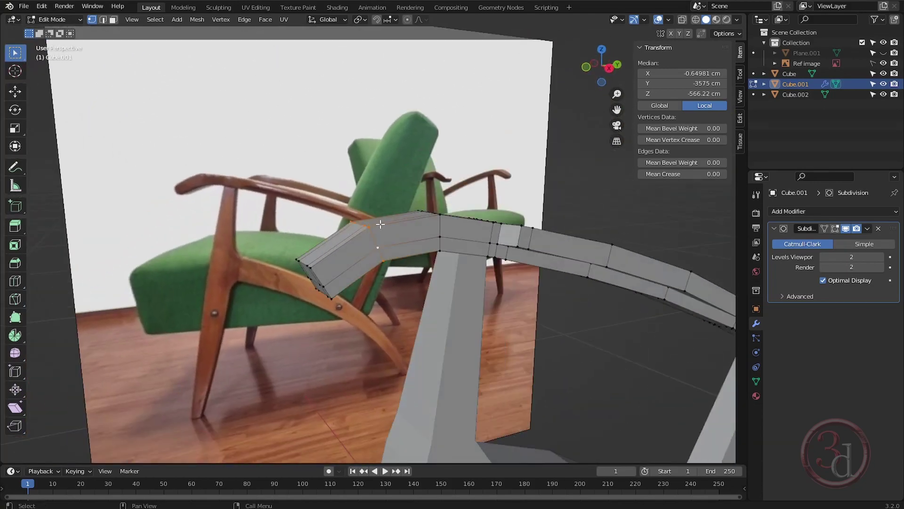
{"action": "key", "text": "KP_Decimal"}
{"action": "scroll", "coordinate": [369, 262], "scroll_direction": "up", "scroll_amount": 2}
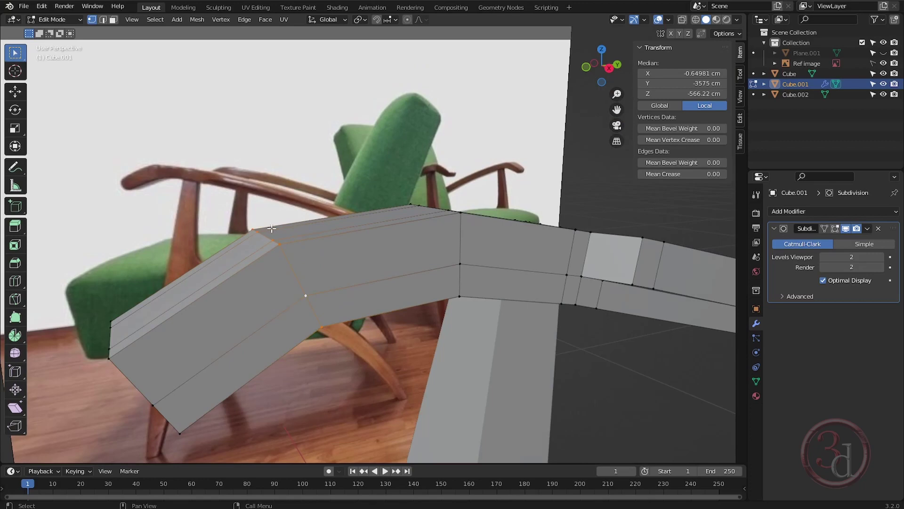
{"action": "mouse_move", "coordinate": [320, 282]}
{"action": "middle_mouse_down"}
{"action": "mouse_move", "coordinate": [298, 287]}
{"action": "mouse_move", "coordinate": [310, 284]}
{"action": "middle_mouse_up"}
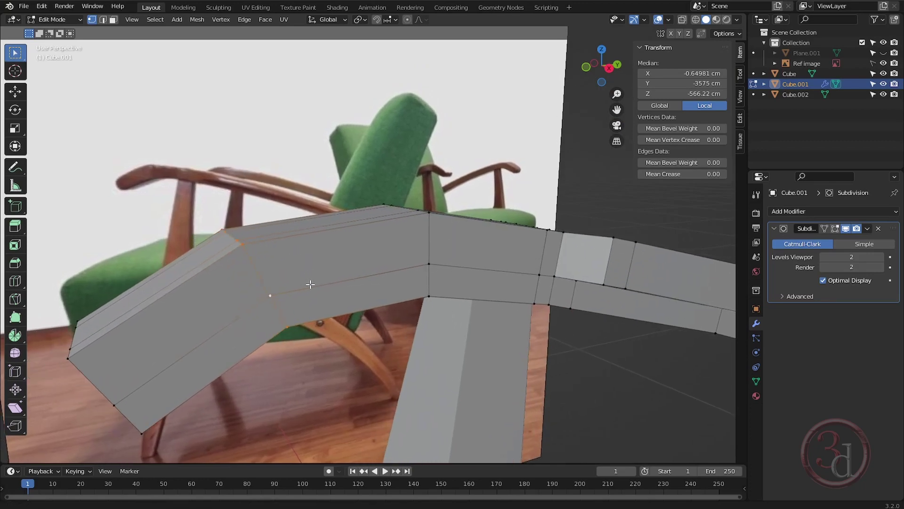
{"action": "key", "text": "ctrl+b"}
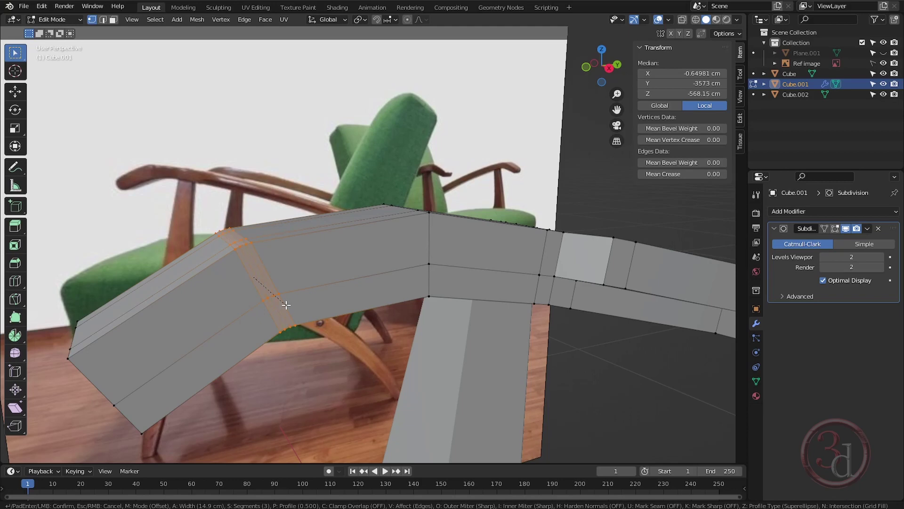
- Confirm the armrest bevel, then add a centred loop cut across the bevelled strip
{"action": "left_click", "coordinate": [286, 305]}
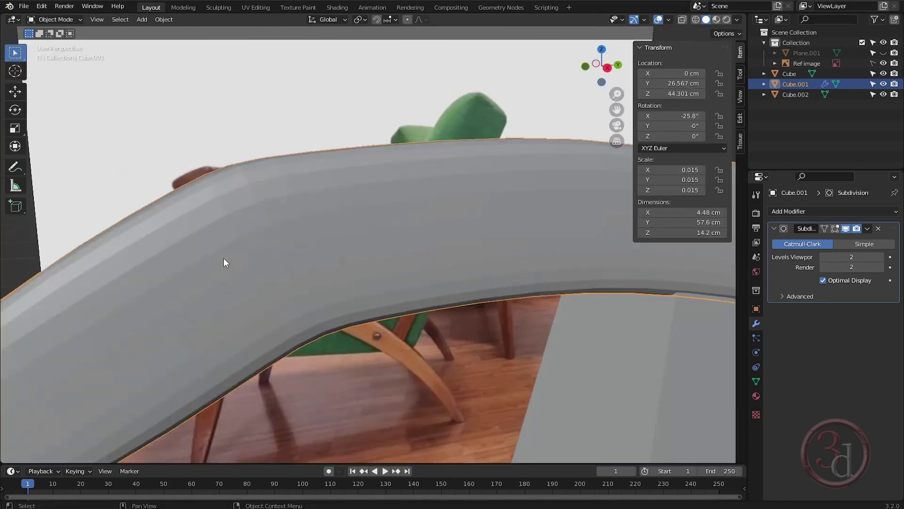
{"action": "scroll", "coordinate": [256, 243], "scroll_direction": "up", "scroll_amount": 3}
{"action": "scroll", "coordinate": [259, 207], "scroll_direction": "down", "scroll_amount": 4}
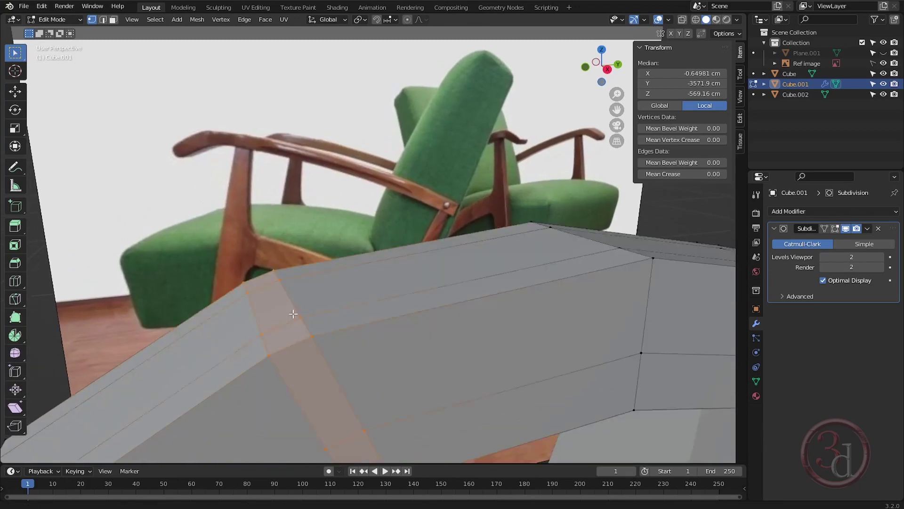
{"action": "scroll", "coordinate": [292, 217], "scroll_direction": "up", "scroll_amount": 4}
{"action": "key", "text": "ctrl+r"}
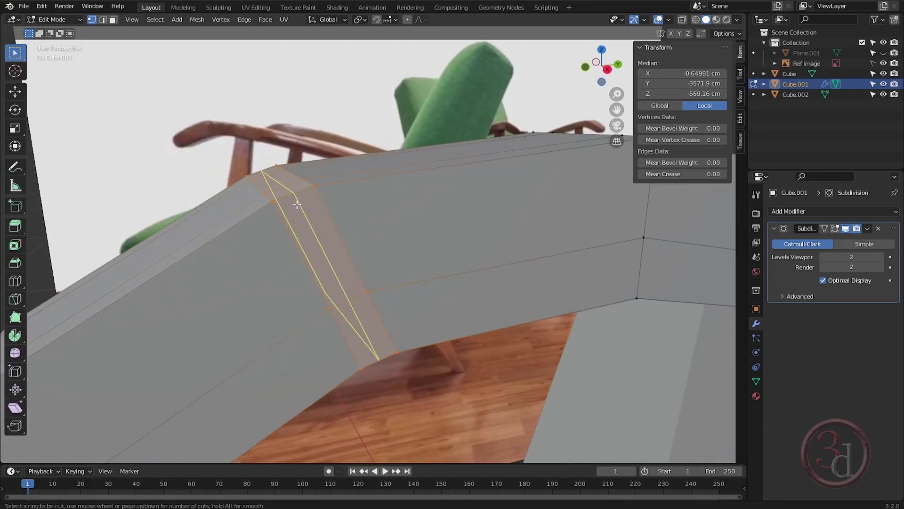
{"action": "left_click", "coordinate": [297, 208]}
{"action": "right_click", "coordinate": [297, 204]}
{"action": "key", "text": "Tab"}
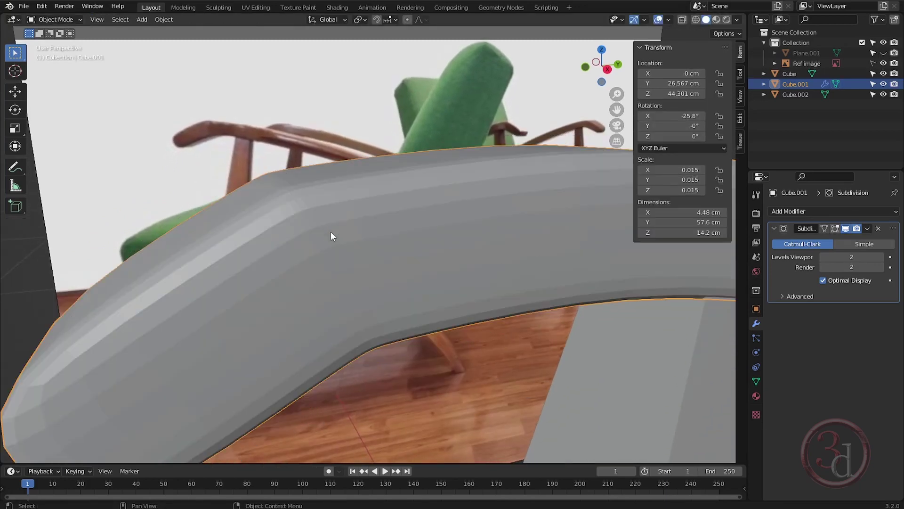
{"action": "key", "text": "Tab"}
- Slide the edge loop beside the bend twice to tighten the armrest curve, then view the whole frame
{"action": "left_click", "coordinate": [328, 205], "text": "alt"}
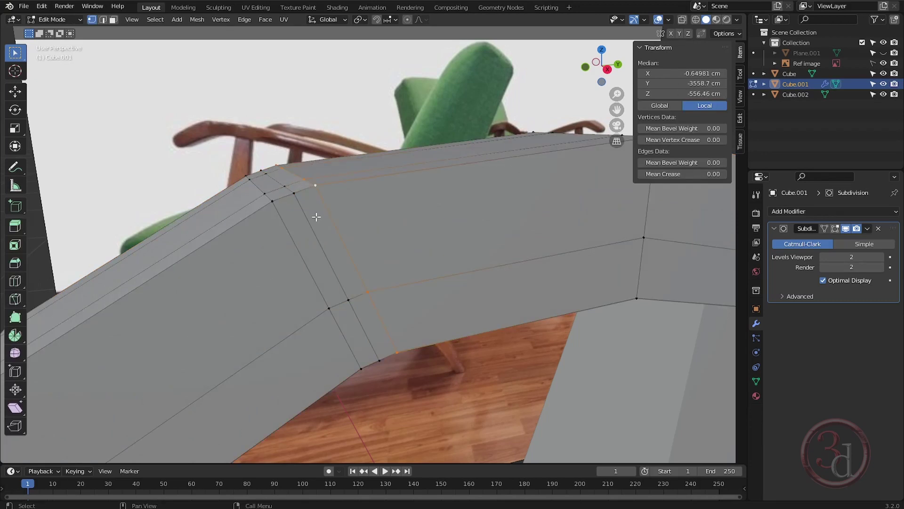
{"action": "key", "text": "g"}
{"action": "key", "text": "g"}
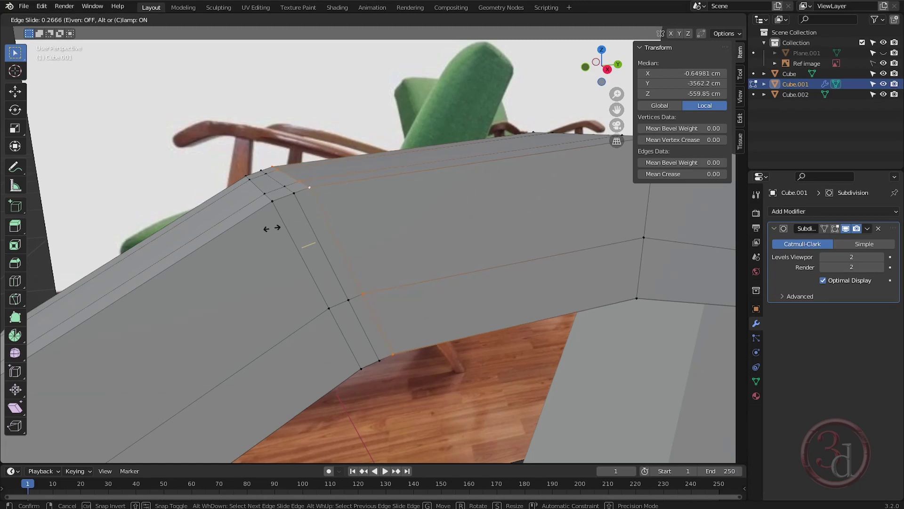
{"action": "left_click", "coordinate": [231, 238]}
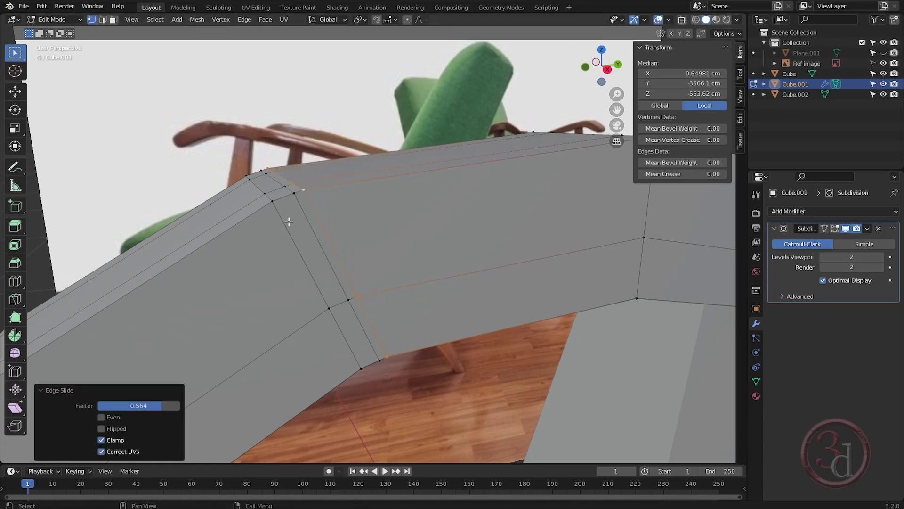
{"action": "key", "text": "g"}
{"action": "key", "text": "g"}
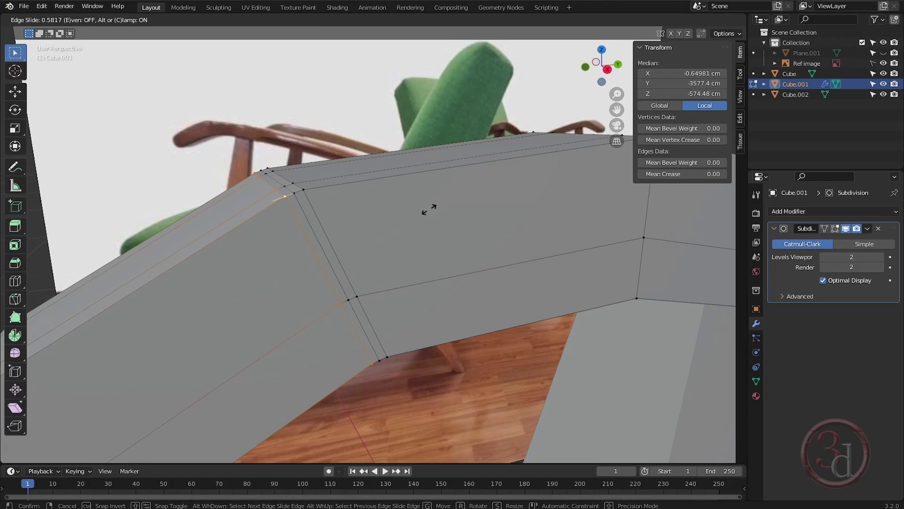
{"action": "left_click", "coordinate": [429, 208]}
{"action": "key", "text": "Tab"}
{"action": "middle_click_drag", "start_coordinate": [408, 234], "coordinate": [294, 199]}
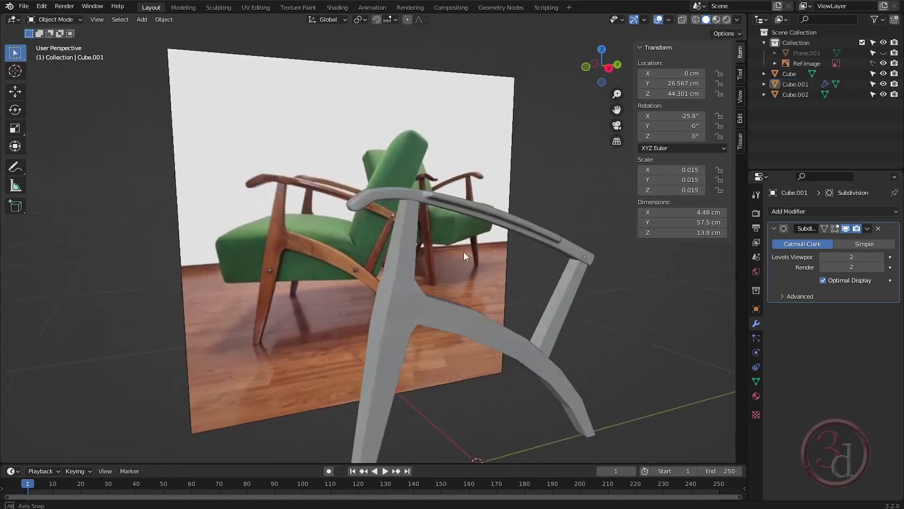
{"action": "middle_click_drag", "start_coordinate": [463, 251], "coordinate": [406, 216]}
- Give the leg piece a Subdivision Surface modifier at viewport level 2 with Edit Mode display off
{"action": "left_click", "coordinate": [479, 227]}
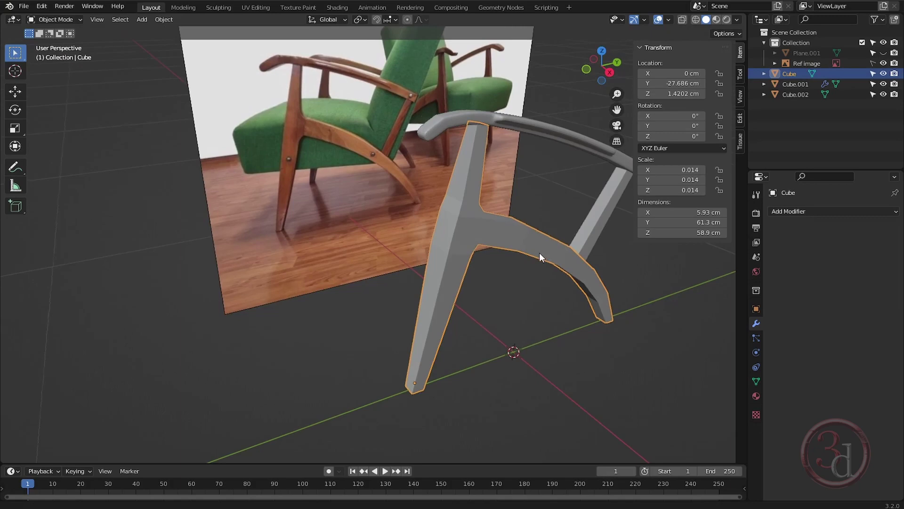
{"action": "middle_click_drag", "start_coordinate": [539, 253], "coordinate": [456, 253], "text": "shift"}
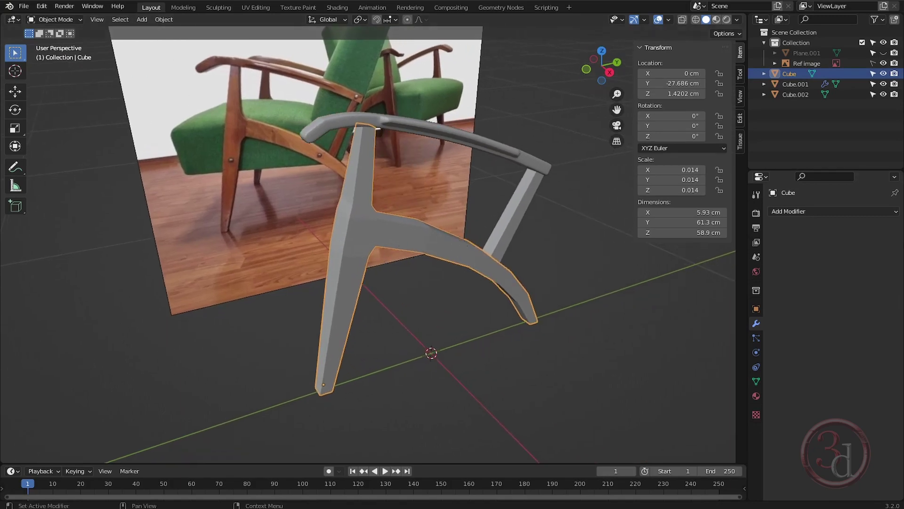
{"action": "left_click", "coordinate": [796, 211]}
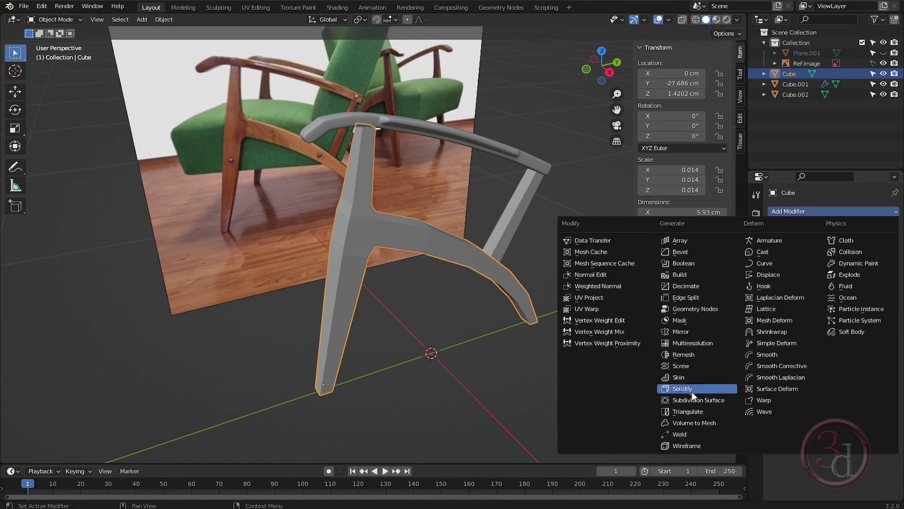
{"action": "left_click", "coordinate": [695, 403]}
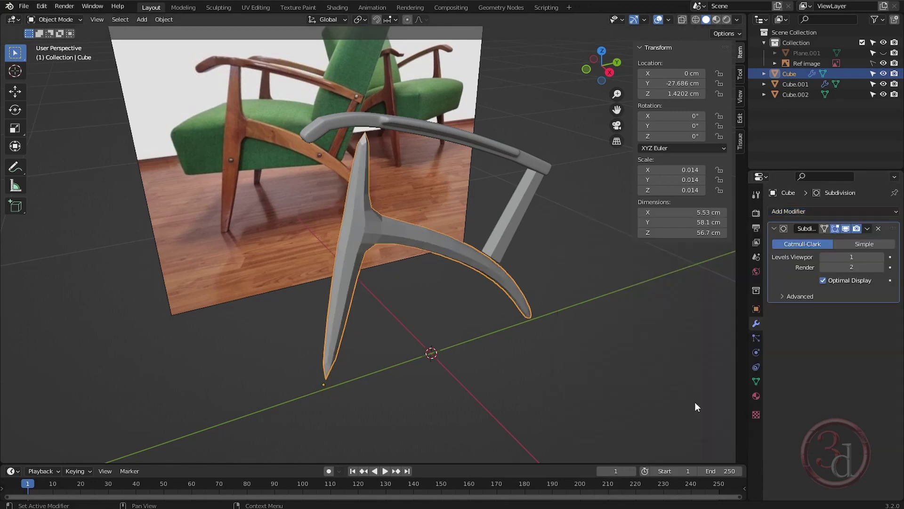
{"action": "left_click", "coordinate": [879, 257]}
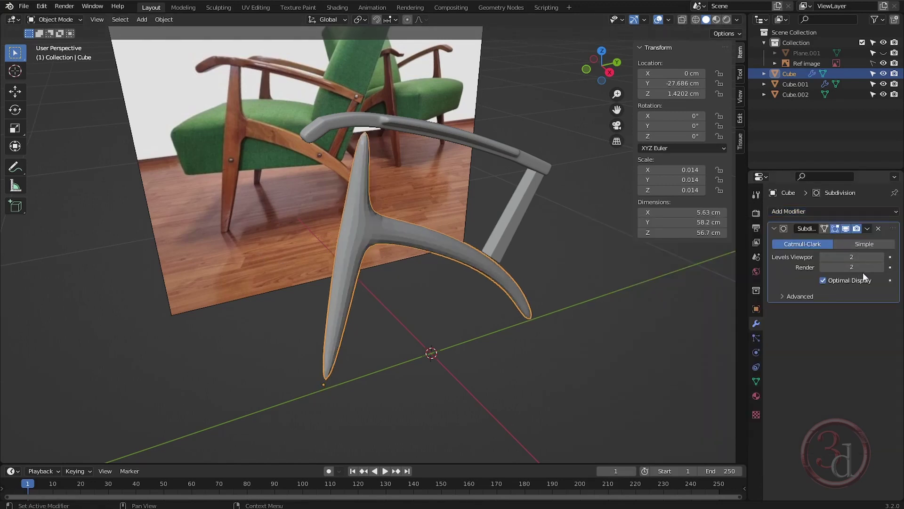
{"action": "left_click", "coordinate": [835, 229]}
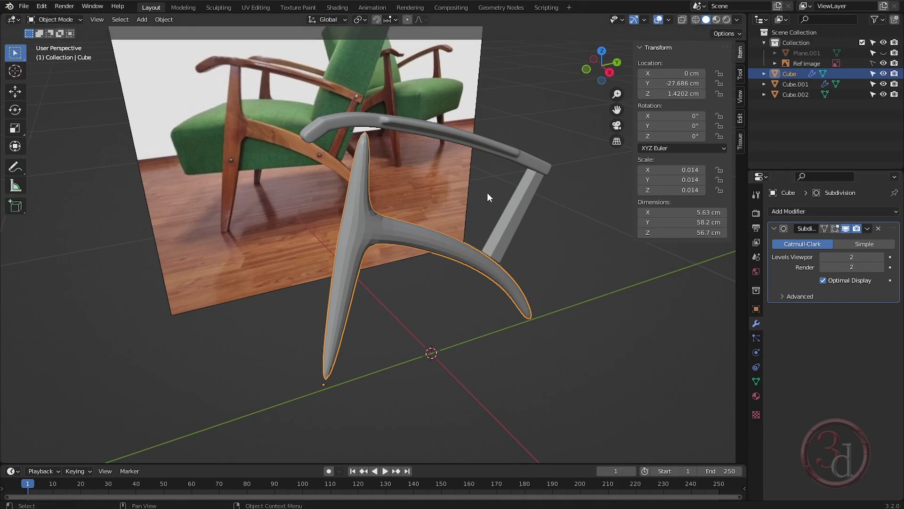
- Cut a new edge loop across the upper leg just below the armrest
{"action": "middle_click_drag", "start_coordinate": [487, 197], "coordinate": [332, 207]}
{"action": "key", "text": "Tab"}
{"action": "middle_click_drag", "start_coordinate": [375, 268], "coordinate": [340, 251]}
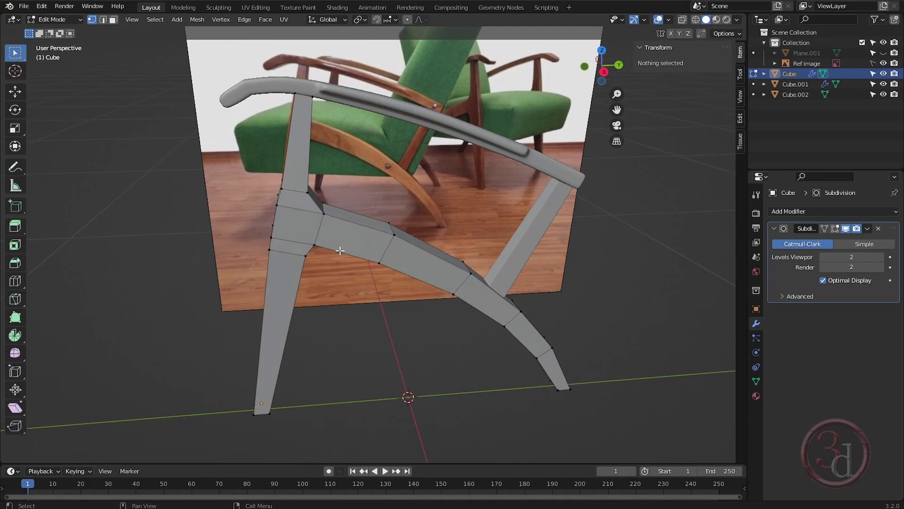
{"action": "key", "text": "Tab"}
{"action": "key", "text": "Tab"}
{"action": "scroll", "coordinate": [307, 130], "scroll_direction": "up", "scroll_amount": 5}
{"action": "key", "text": "ctrl+r"}
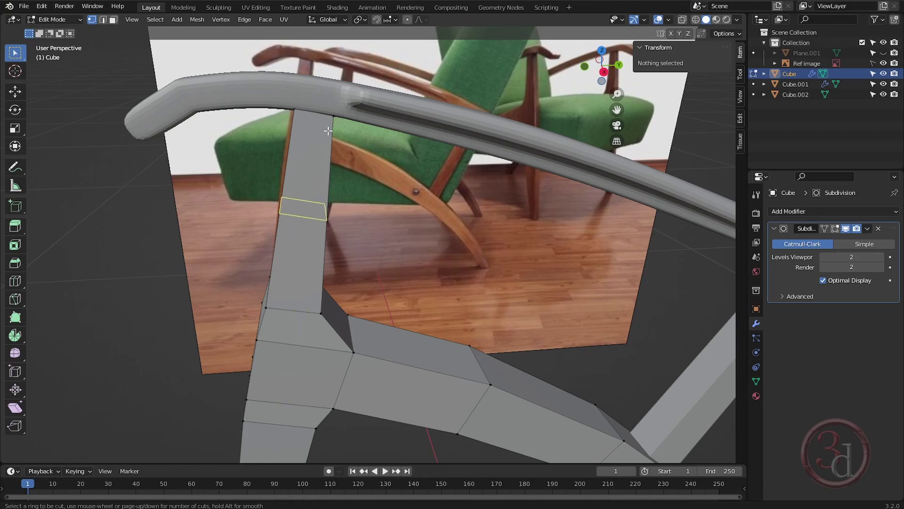
{"action": "left_click", "coordinate": [323, 217]}
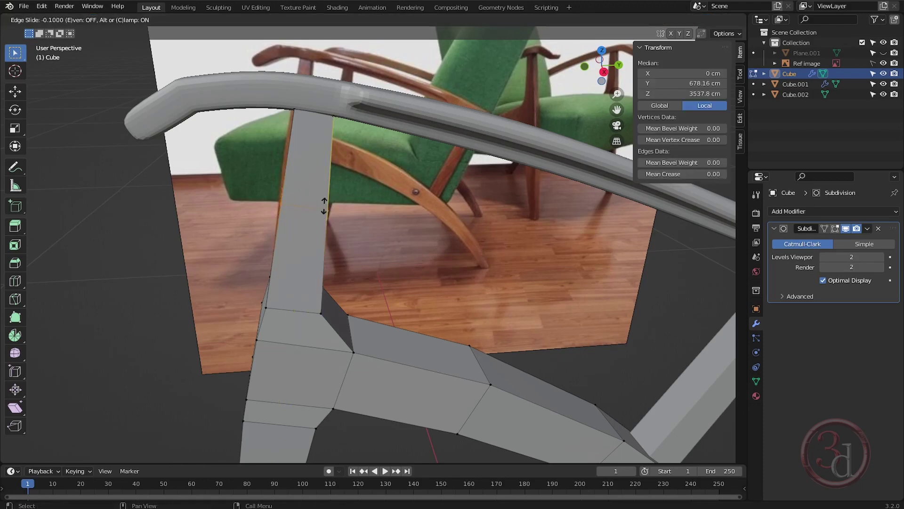
{"action": "left_click", "coordinate": [347, 124]}
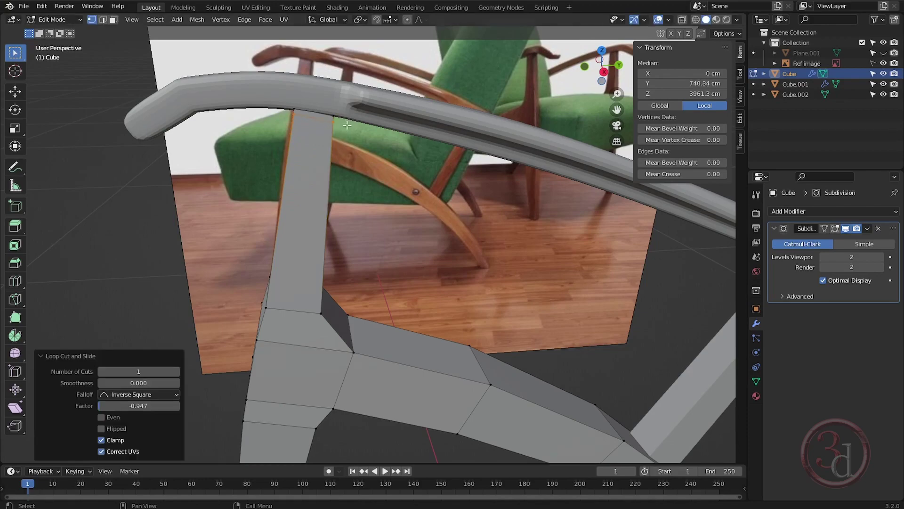
{"action": "key", "text": "Tab"}
{"action": "middle_click_drag", "start_coordinate": [354, 178], "coordinate": [451, 238]}
- Slide a vertical edge loop on the leg twice into its new position
{"action": "key", "text": "Tab"}
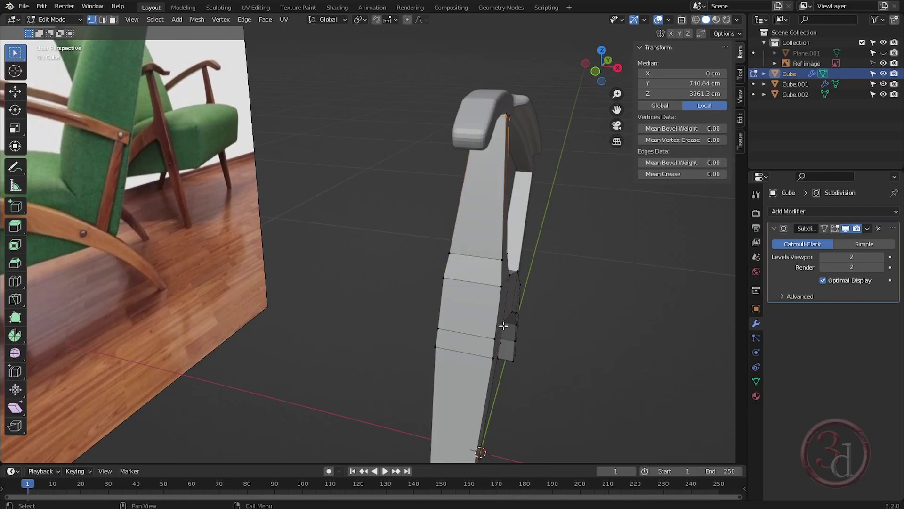
{"action": "scroll", "coordinate": [396, 214], "scroll_direction": "up", "scroll_amount": 3}
{"action": "middle_click_drag", "start_coordinate": [395, 213], "coordinate": [381, 239]}
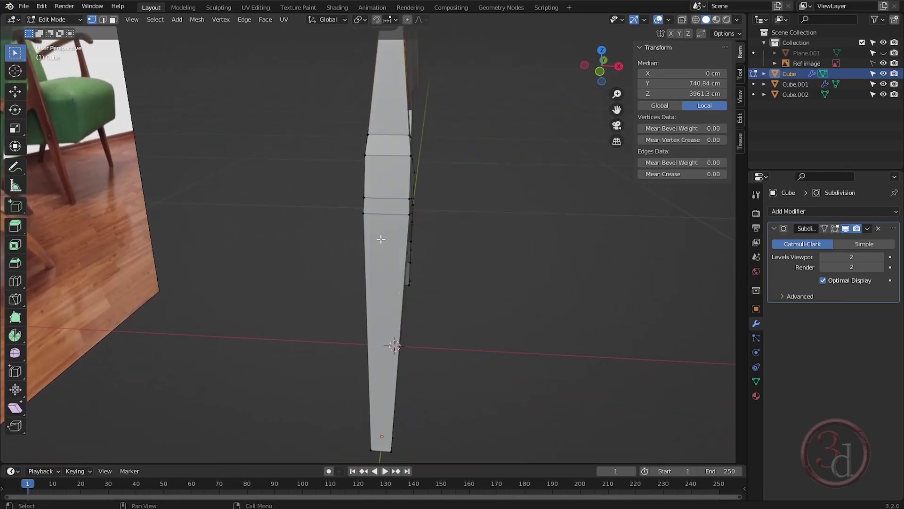
{"action": "left_click", "coordinate": [386, 201], "text": "alt"}
{"action": "key", "text": "g"}
{"action": "key", "text": "g"}
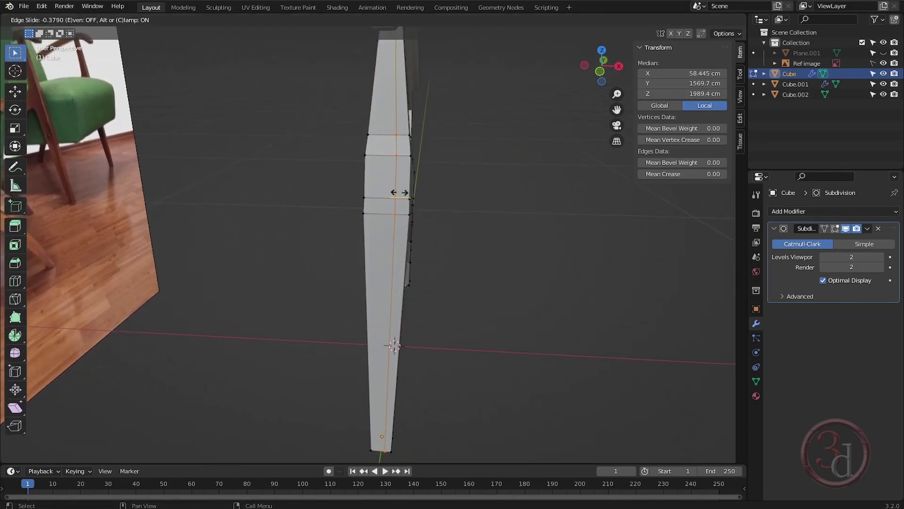
{"action": "left_click", "coordinate": [404, 194]}
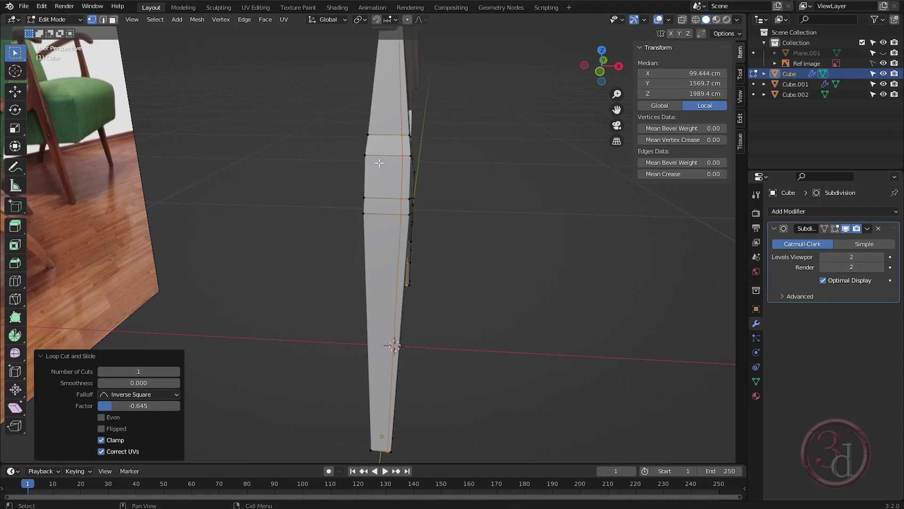
{"action": "key", "text": "g"}
{"action": "key", "text": "g"}
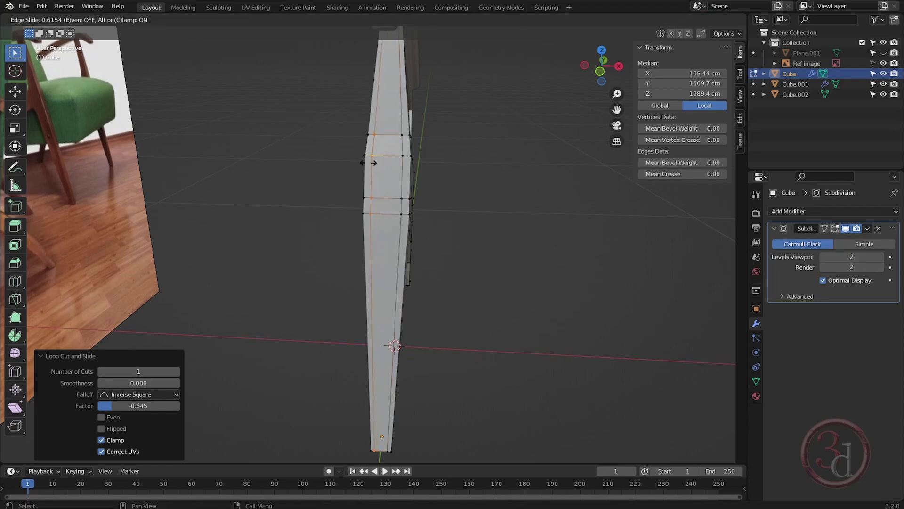
{"action": "left_click", "coordinate": [368, 163]}
{"action": "key", "text": "Tab"}
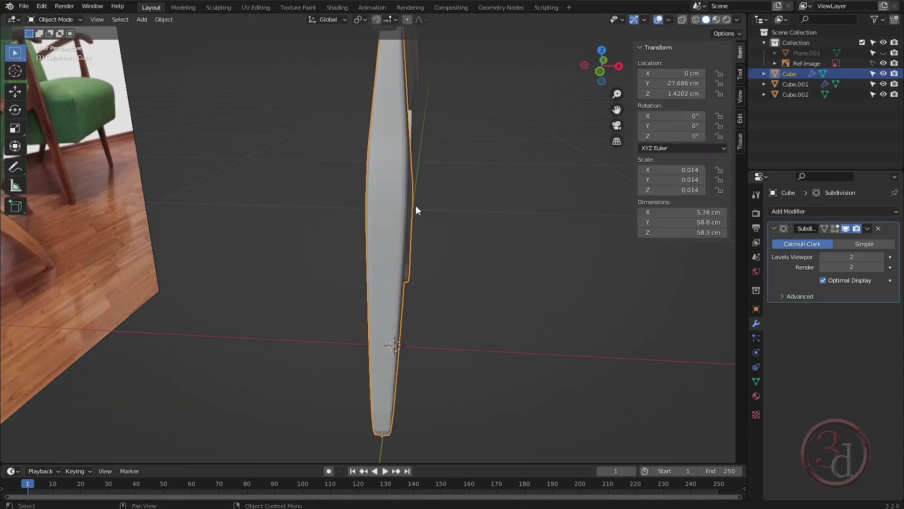
- Cut loops near the feet of the straight and curved legs, sliding each close to the foot
{"action": "middle_click_drag", "start_coordinate": [415, 206], "coordinate": [364, 276]}
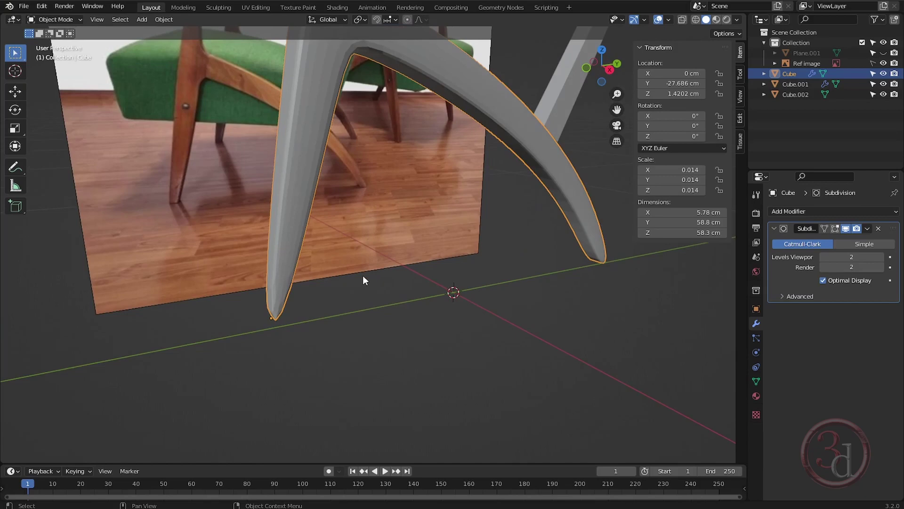
{"action": "key", "text": "Tab"}
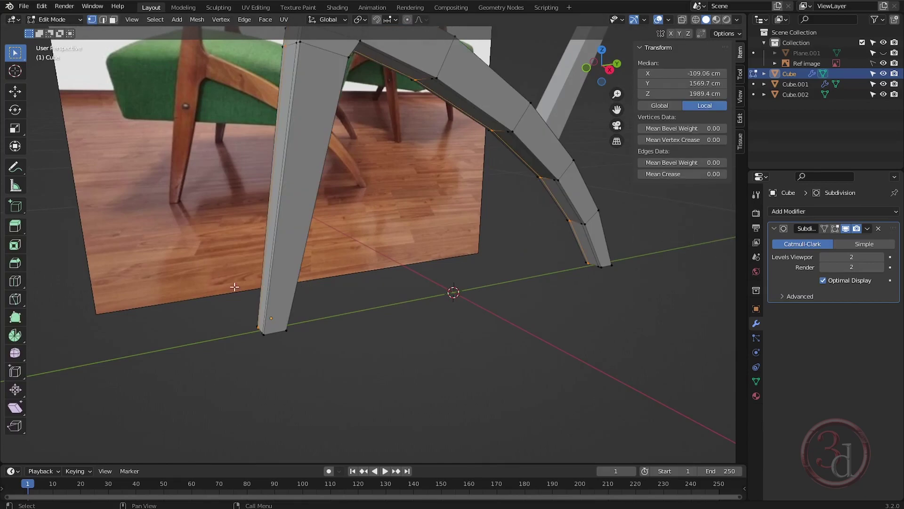
{"action": "key", "text": "ctrl+r"}
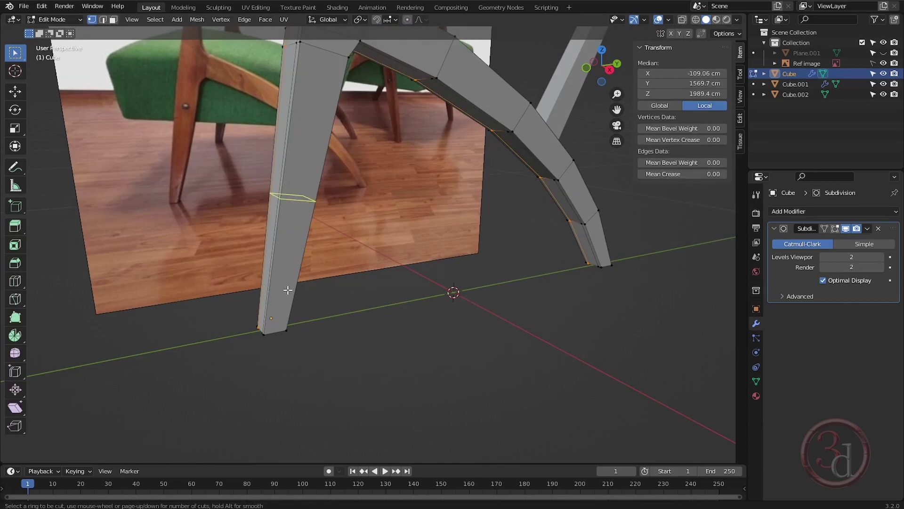
{"action": "left_click", "coordinate": [295, 223]}
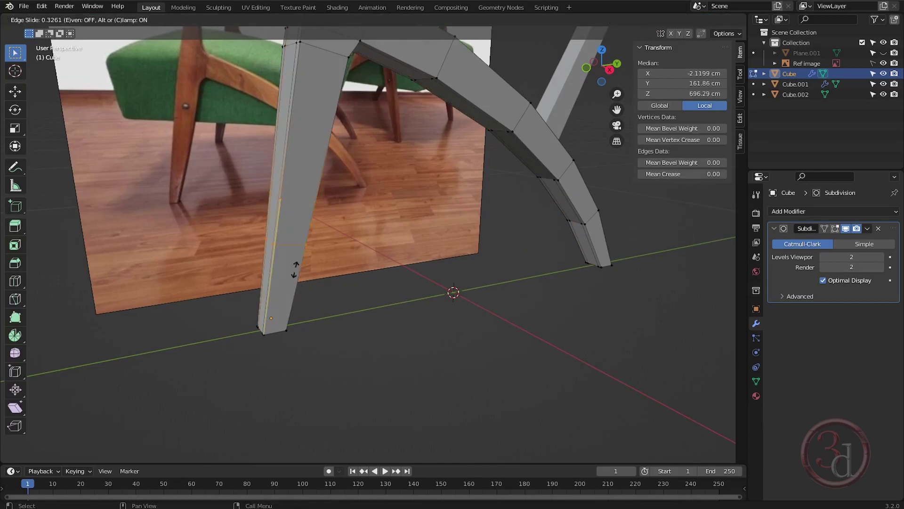
{"action": "left_click", "coordinate": [282, 359]}
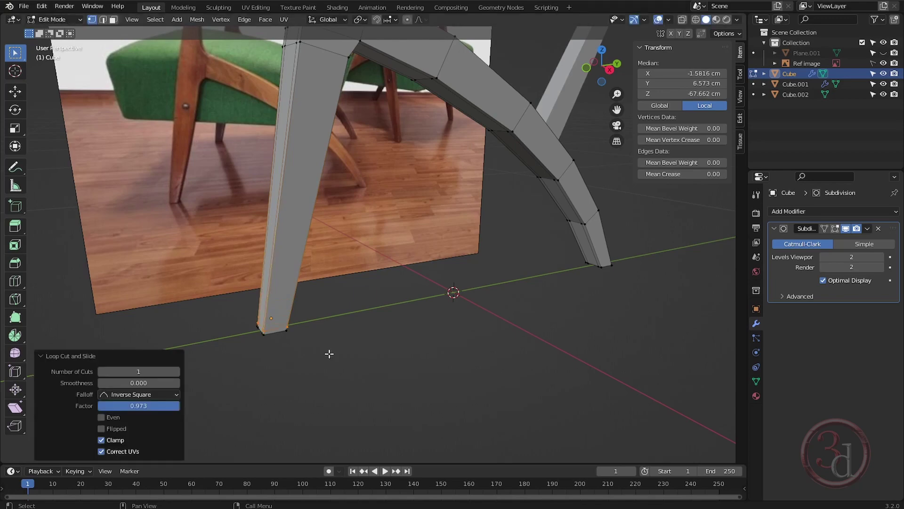
{"action": "key", "text": "ctrl+r"}
{"action": "left_click", "coordinate": [599, 250]}
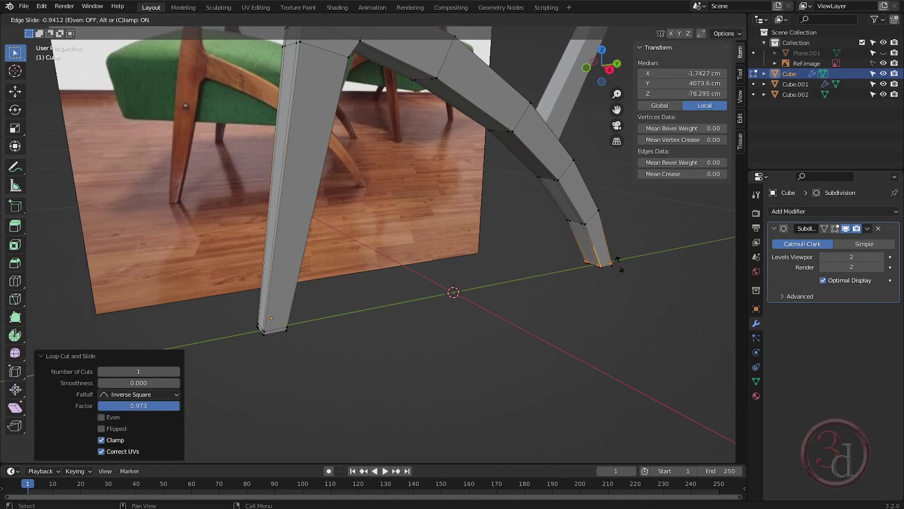
{"action": "left_click", "coordinate": [617, 261]}
{"action": "key", "text": "Tab"}
{"action": "middle_click_drag", "start_coordinate": [471, 298], "coordinate": [406, 253]}
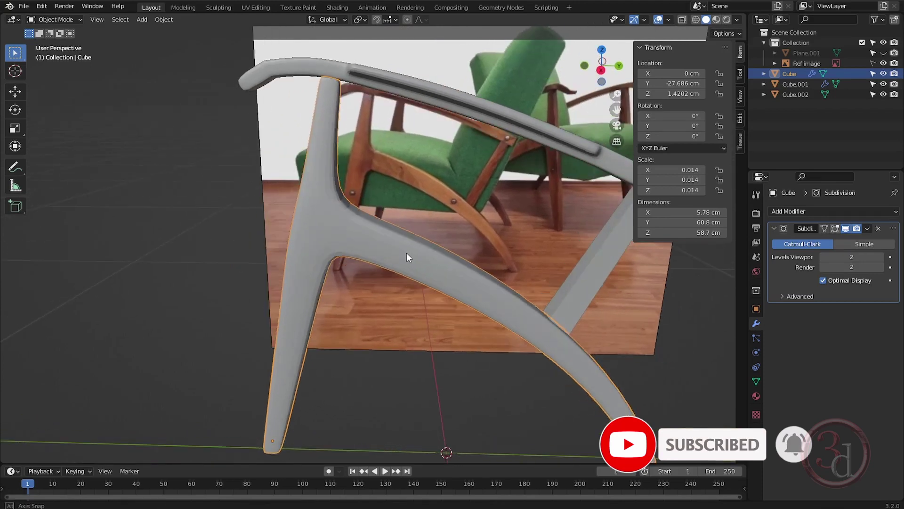
- Cut an edge loop across the leg joint, placed close to the corner
{"action": "key", "text": "Tab"}
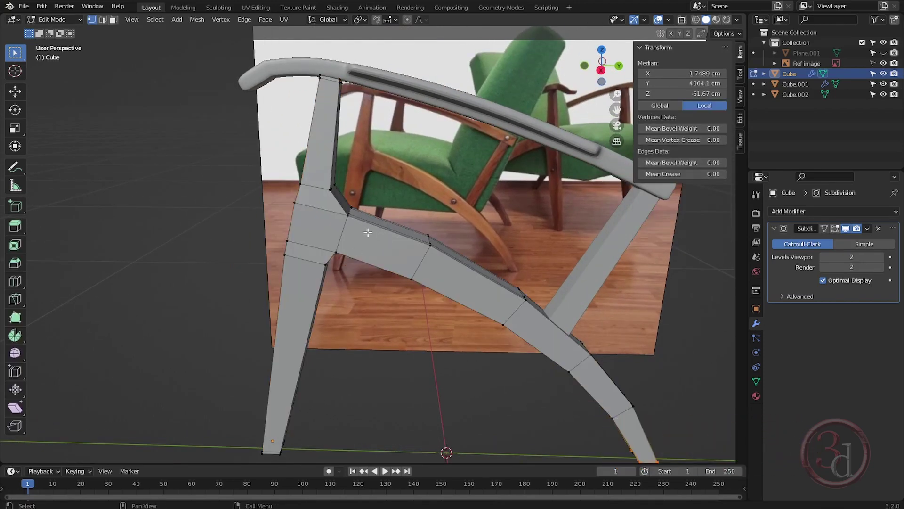
{"action": "scroll", "coordinate": [363, 228], "scroll_direction": "up", "scroll_amount": 2}
{"action": "scroll", "coordinate": [372, 233], "scroll_direction": "up", "scroll_amount": 2}
{"action": "key", "text": "ctrl+r"}
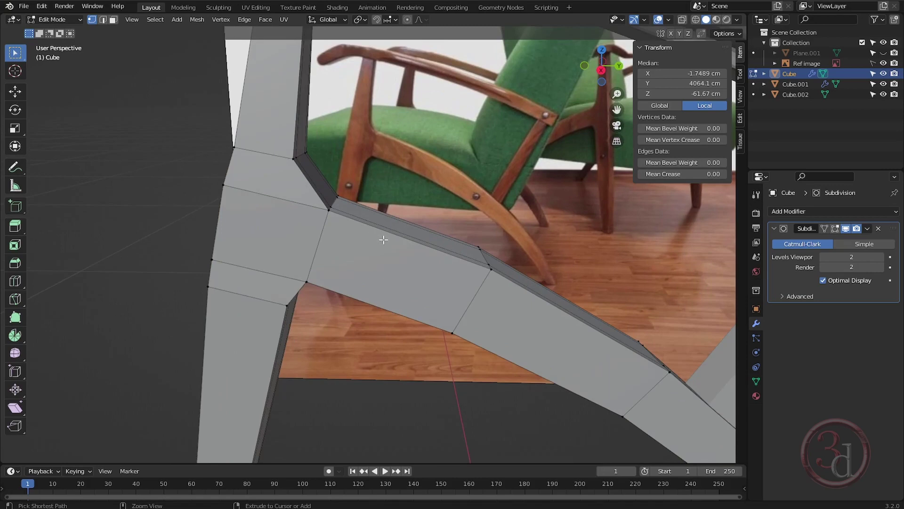
{"action": "left_click", "coordinate": [372, 233]}
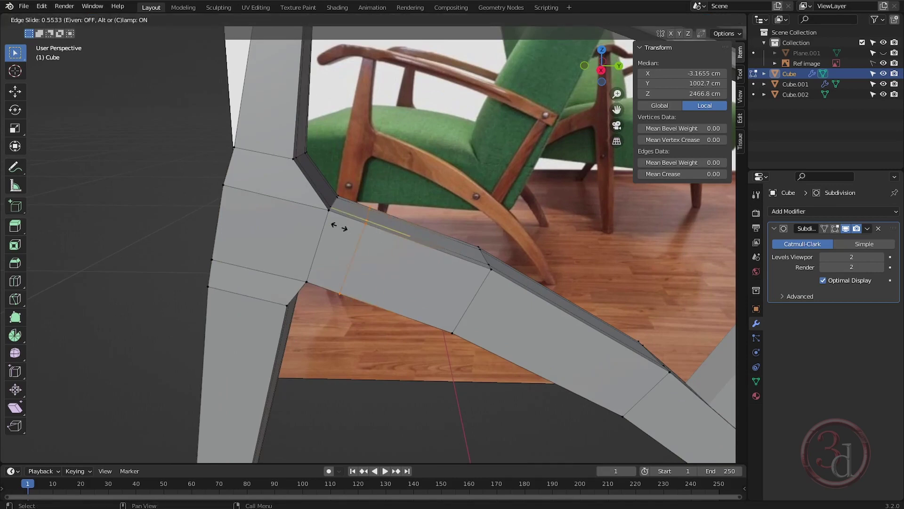
{"action": "left_click", "coordinate": [304, 220]}
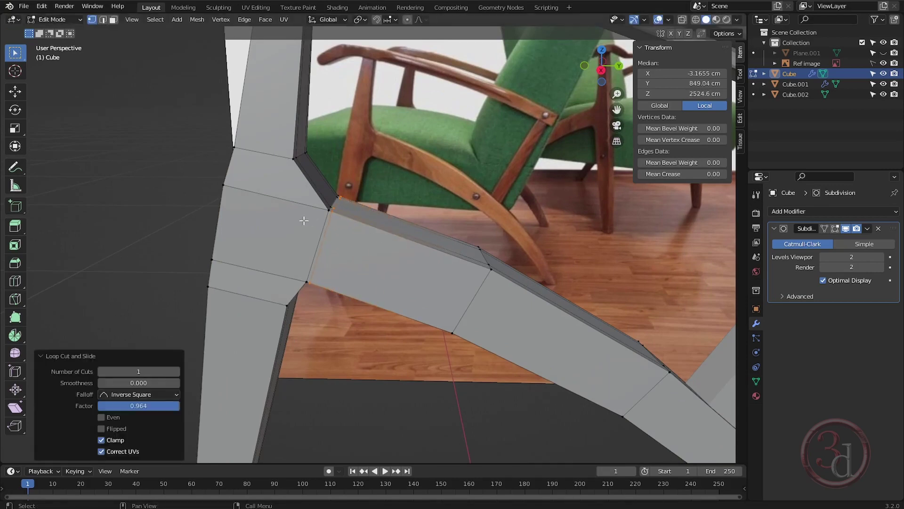
{"action": "key", "text": "Tab"}
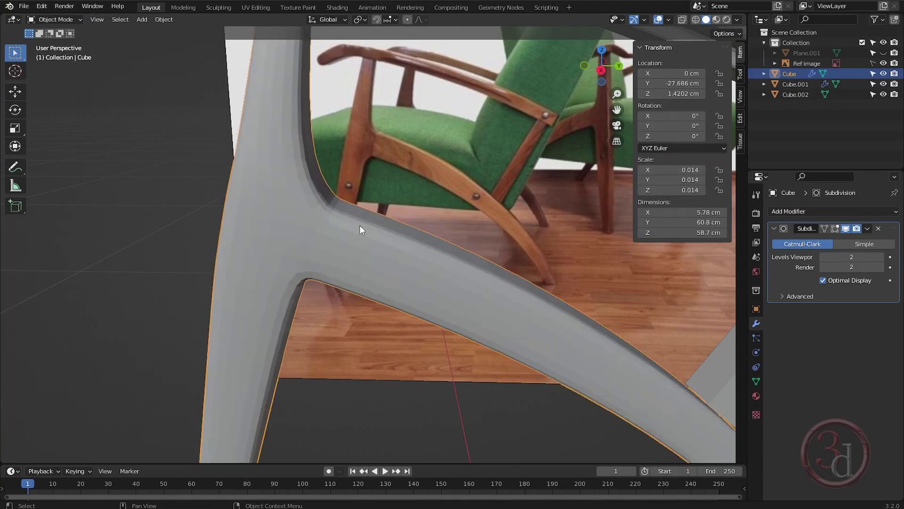
{"action": "key", "text": "Tab"}
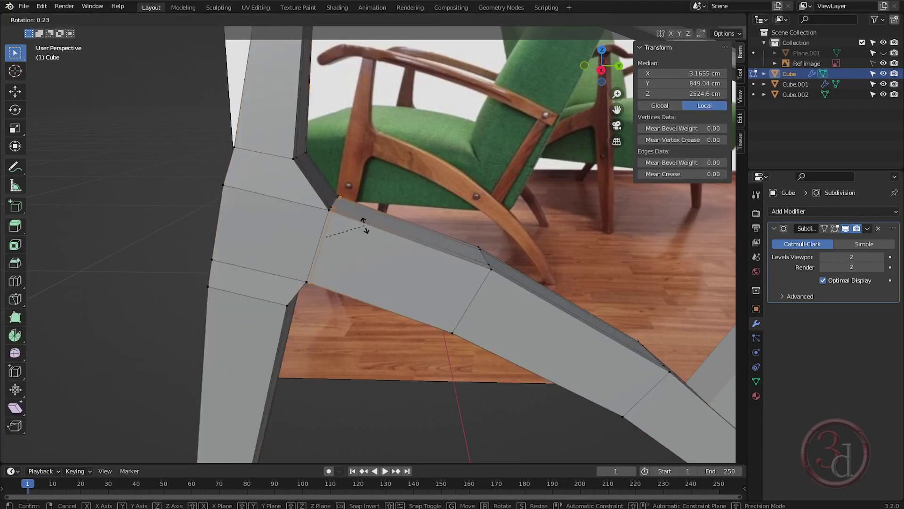
- Add a second loop cut beside the joint and slide it toward the joint edge
{"action": "key", "text": "ctrl+r"}
{"action": "left_click", "coordinate": [397, 264]}
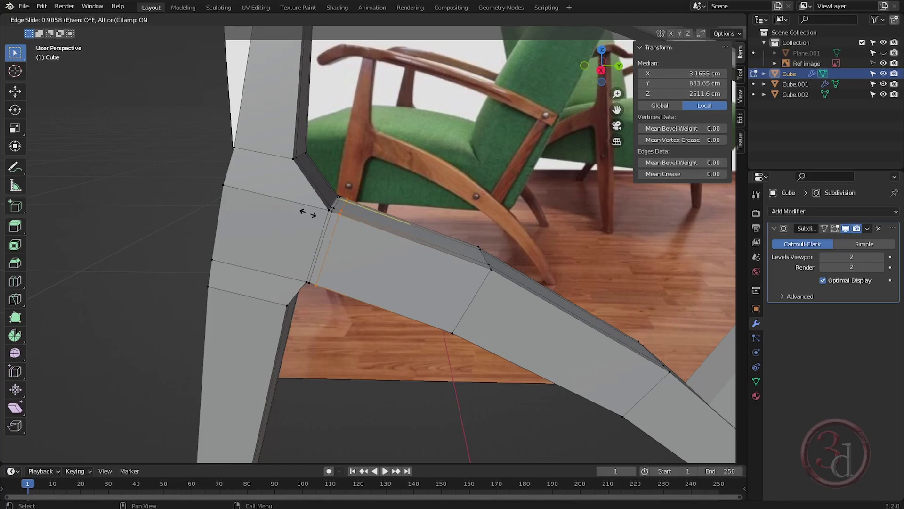
{"action": "left_click", "coordinate": [325, 217]}
{"action": "scroll", "coordinate": [324, 218], "scroll_direction": "up", "scroll_amount": 3}
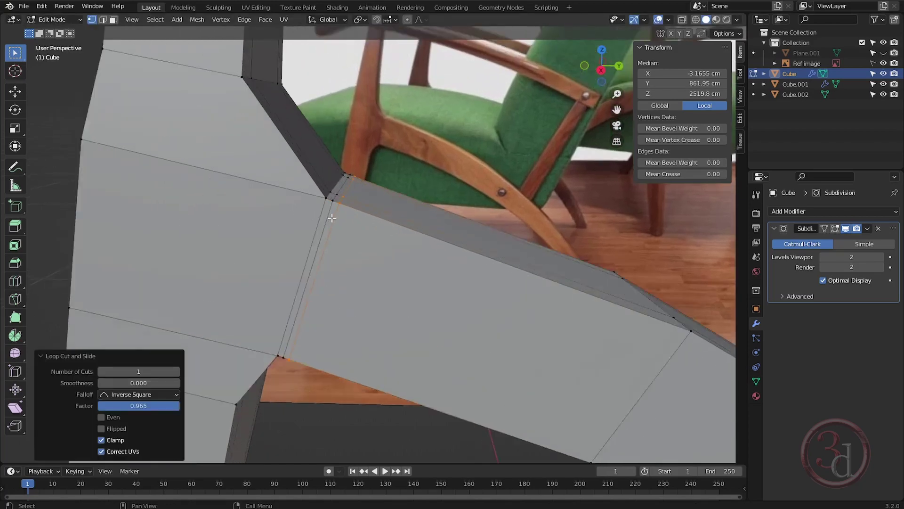
{"action": "key", "text": "g"}
{"action": "key", "text": "g"}
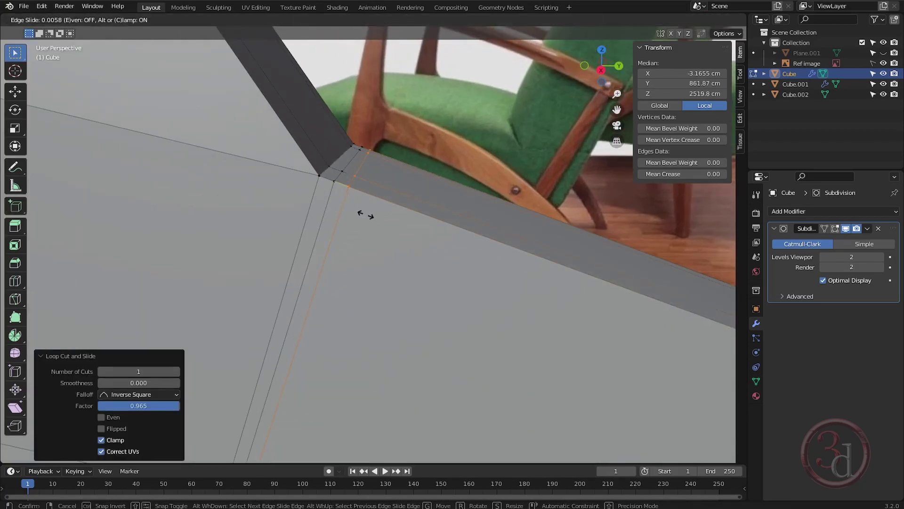
{"action": "left_click", "coordinate": [129, 166]}
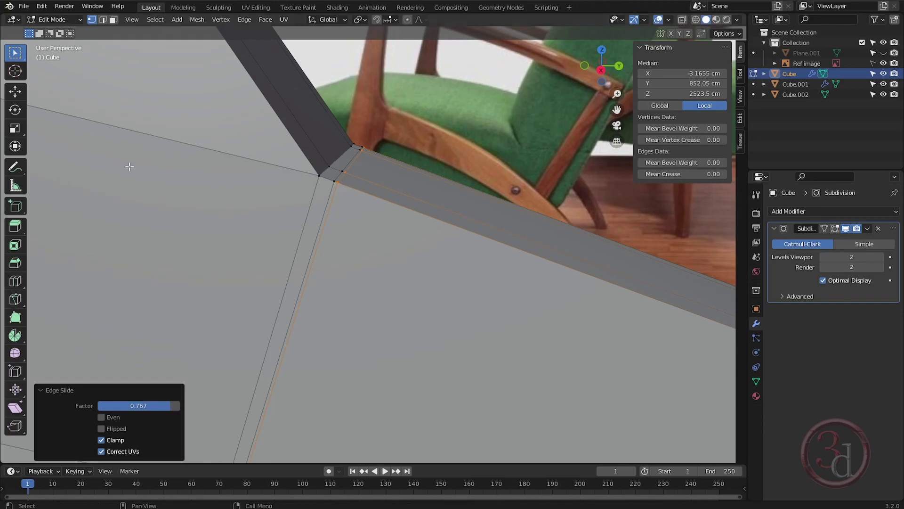
- Slide the adjacent edge loop nearer the corner and scale it down slightly
{"action": "left_click", "coordinate": [330, 189], "text": "alt"}
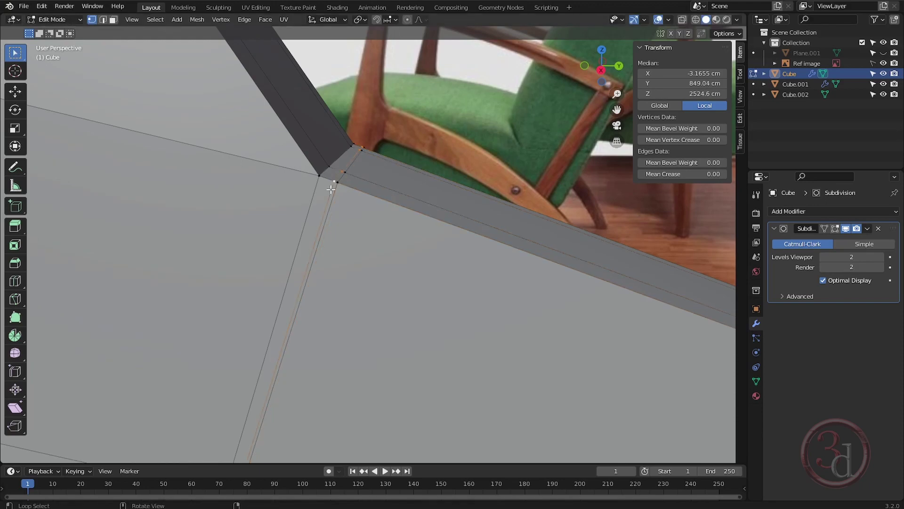
{"action": "key", "text": "g"}
{"action": "key", "text": "g"}
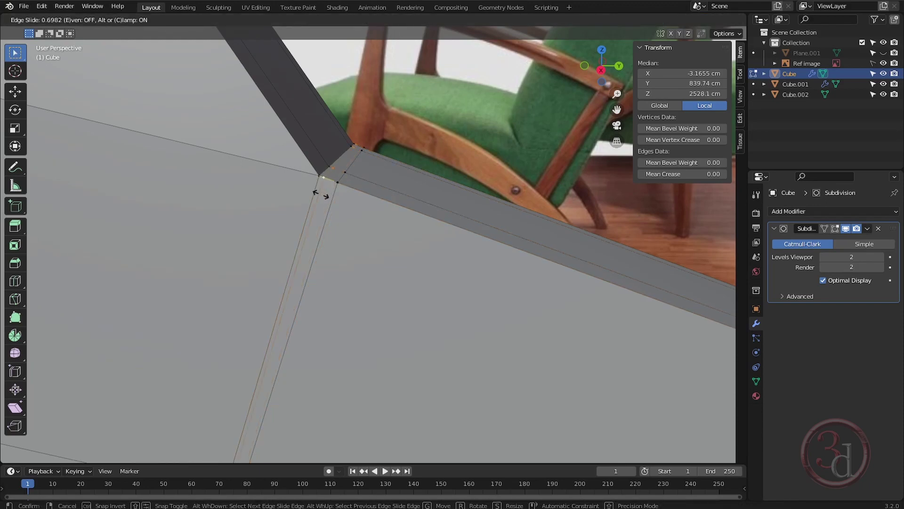
{"action": "left_click", "coordinate": [323, 196]}
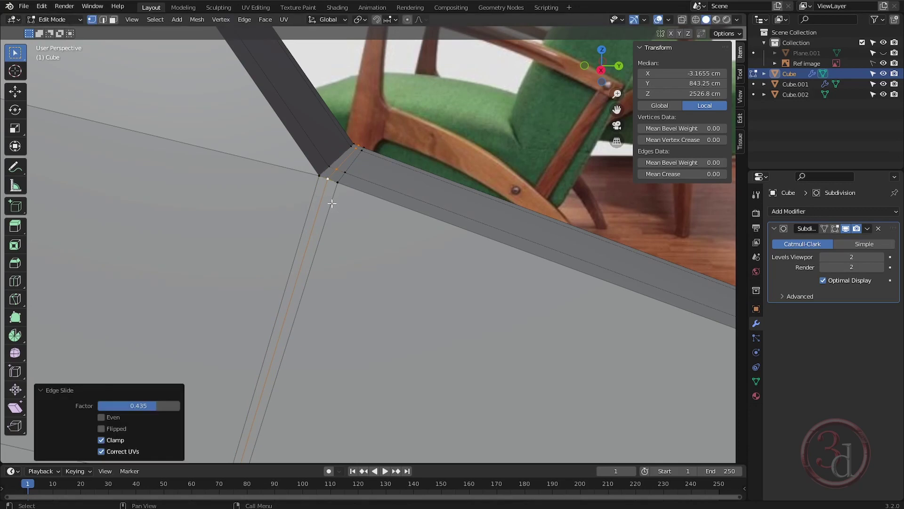
{"action": "key", "text": "s"}
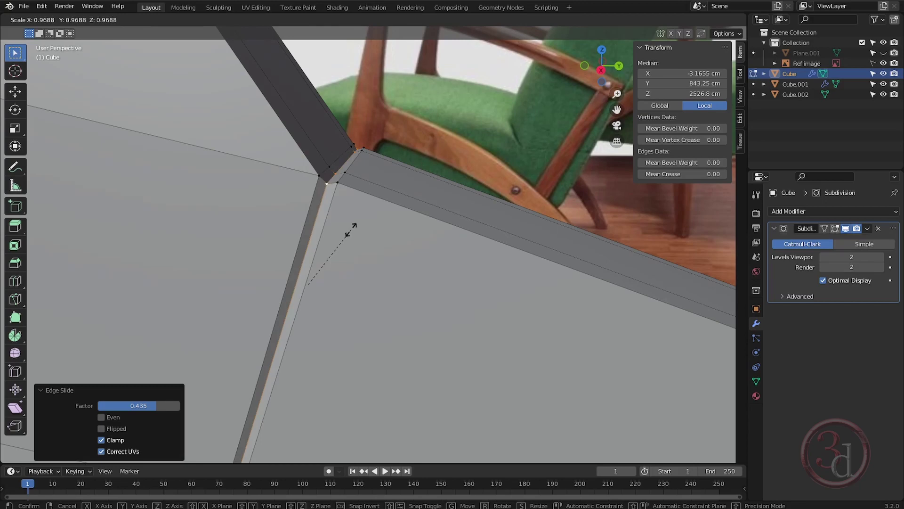
{"action": "left_click", "coordinate": [351, 229]}
{"action": "scroll", "coordinate": [352, 228], "scroll_direction": "down", "scroll_amount": 3}
{"action": "key", "text": "Tab"}
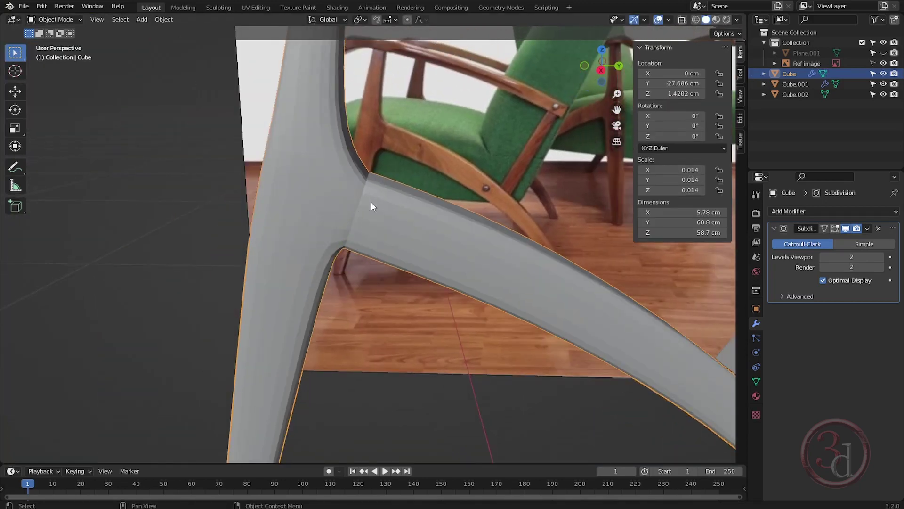
{"action": "middle_click_drag", "start_coordinate": [374, 228], "coordinate": [351, 193]}
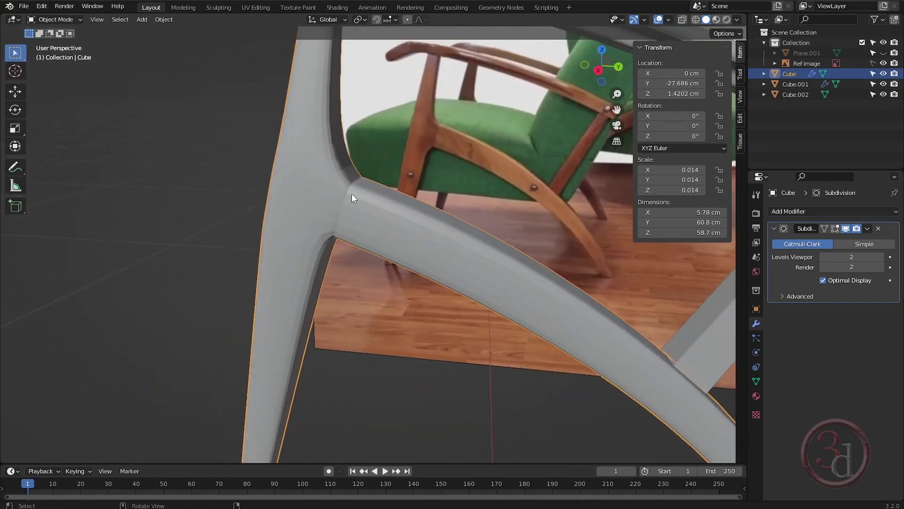
{"action": "scroll", "coordinate": [358, 177], "scroll_direction": "up", "scroll_amount": 3}
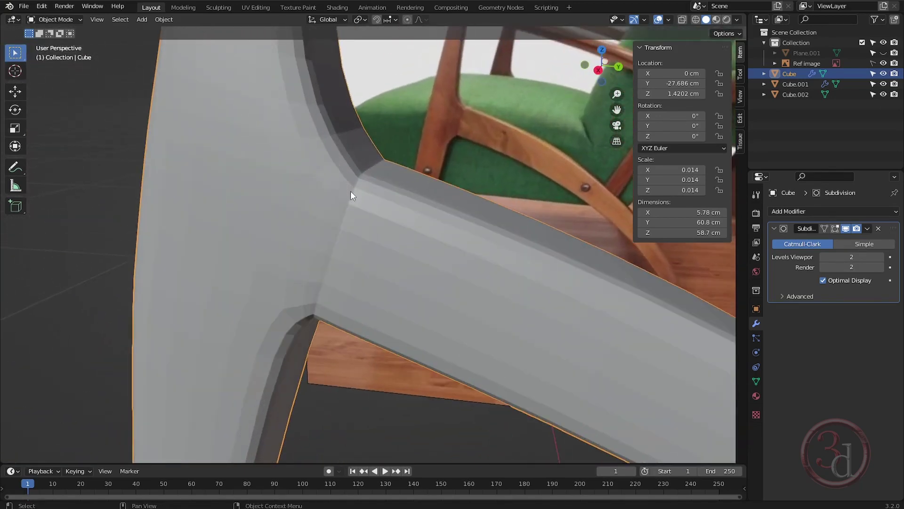
{"action": "scroll", "coordinate": [351, 190], "scroll_direction": "down", "scroll_amount": 6}
{"action": "scroll", "coordinate": [256, 208], "scroll_direction": "down", "scroll_amount": 3}
{"action": "middle_click_drag", "start_coordinate": [327, 262], "coordinate": [390, 328]}
{"action": "key", "text": "Tab"}
{"action": "scroll", "coordinate": [327, 251], "scroll_direction": "up", "scroll_amount": 3}
{"action": "scroll", "coordinate": [327, 250], "scroll_direction": "up", "scroll_amount": 4}
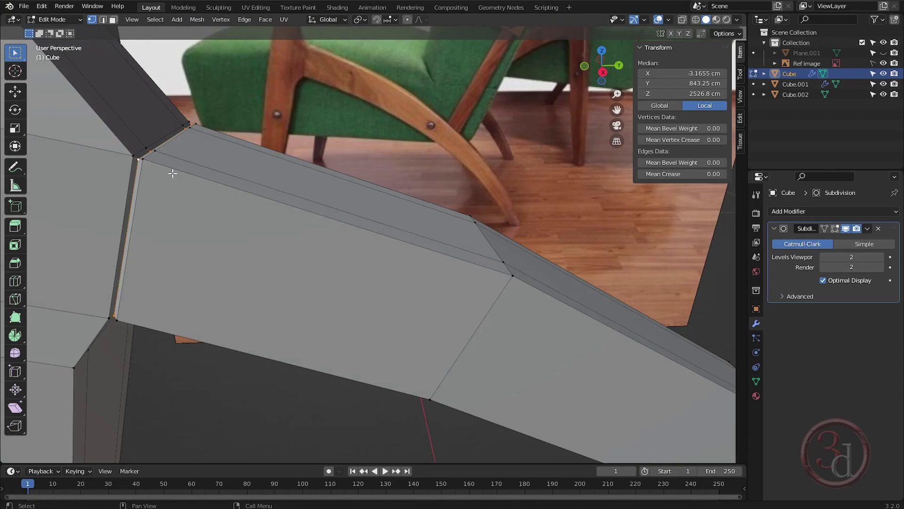
{"action": "scroll", "coordinate": [230, 223], "scroll_direction": "down", "scroll_amount": 5}
{"action": "key", "text": "Tab"}
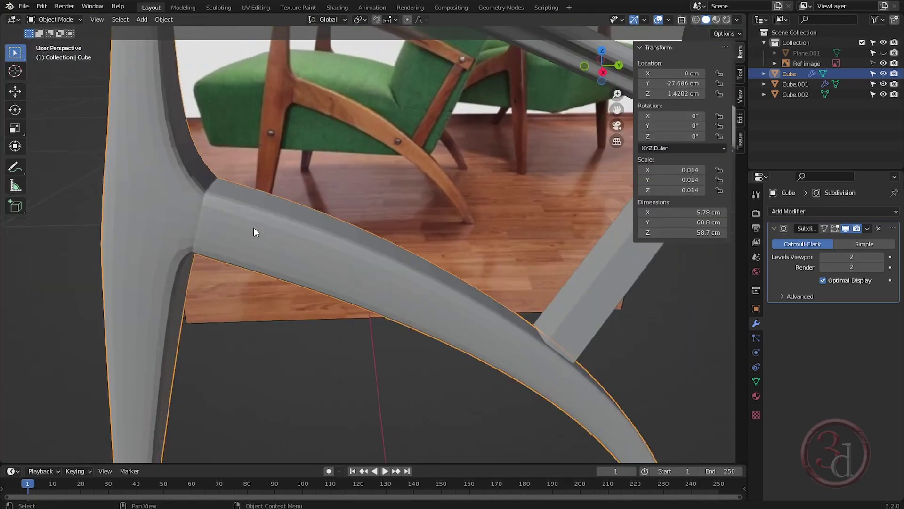
{"action": "scroll", "coordinate": [260, 234], "scroll_direction": "down", "scroll_amount": 2}
{"action": "left_click", "coordinate": [611, 359]}
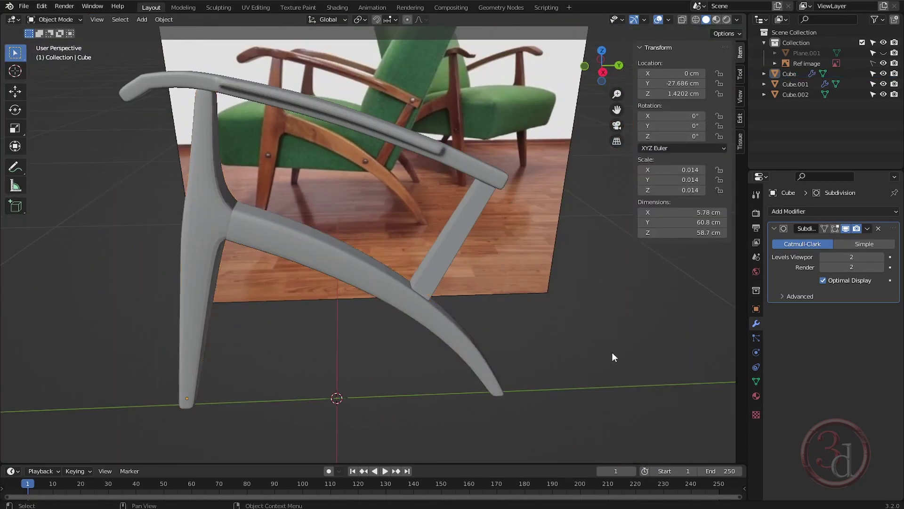
{"action": "middle_click_drag", "start_coordinate": [612, 359], "coordinate": [464, 264]}
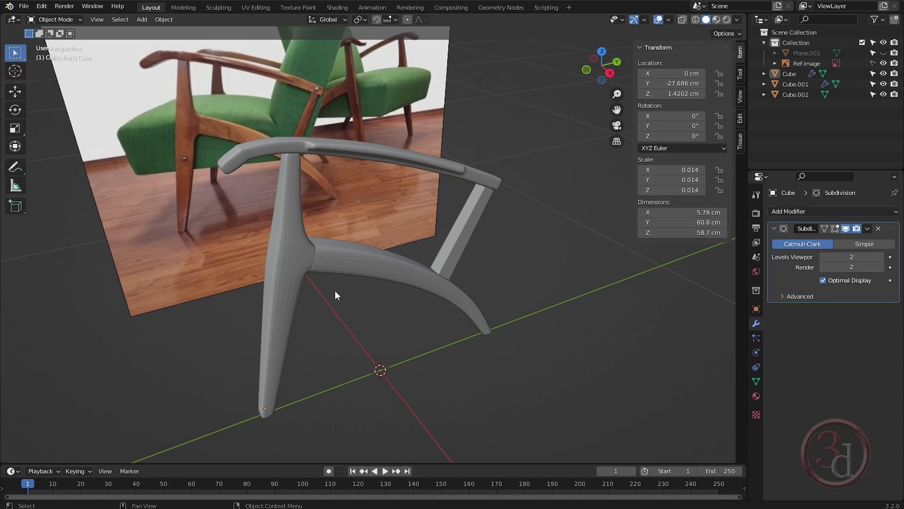
- Add a UV sphere with radius 5 cm, 12 segments and 14 rings
{"action": "key", "text": "shift+a"}
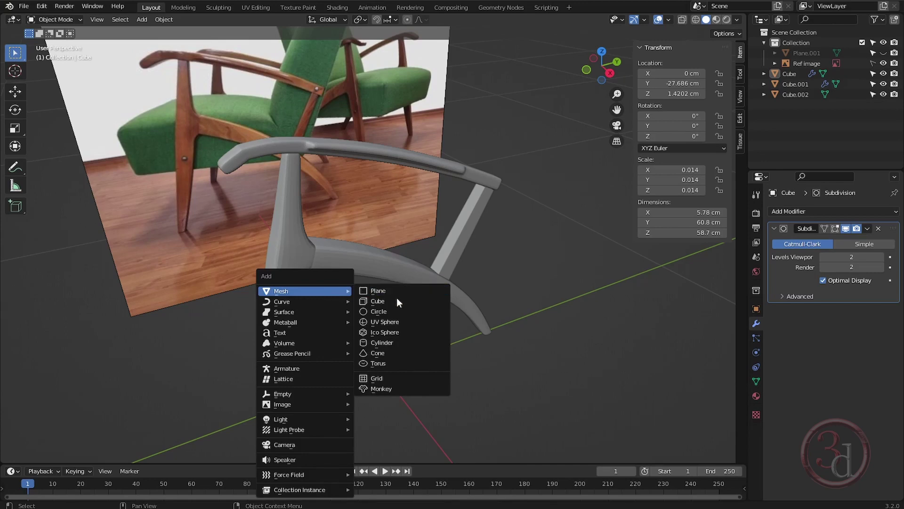
{"action": "left_click", "coordinate": [403, 319]}
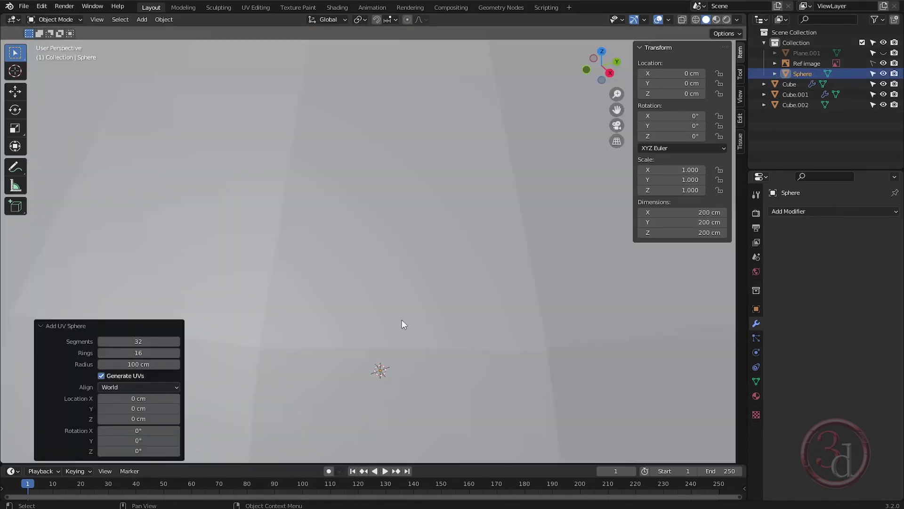
{"action": "left_click", "coordinate": [141, 364]}
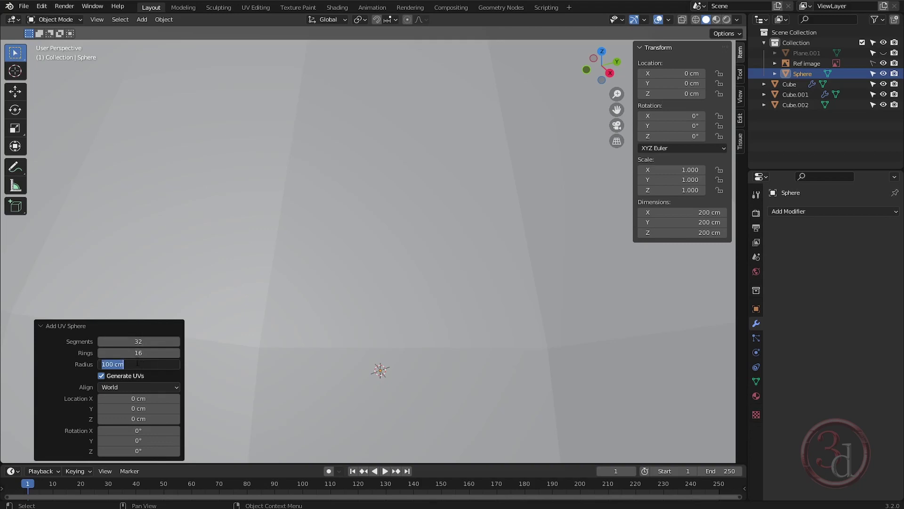
{"action": "type", "text": "5"}
{"action": "key", "text": "Return"}
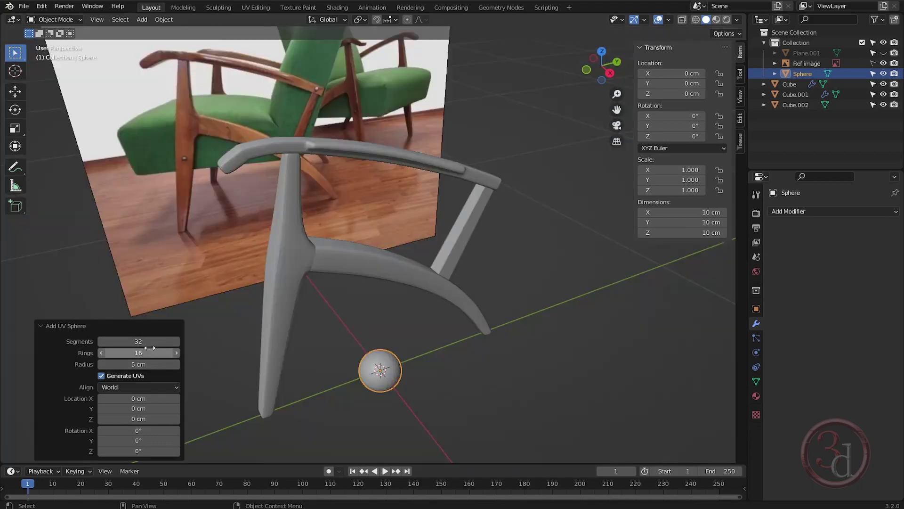
{"action": "left_click", "coordinate": [139, 341]}
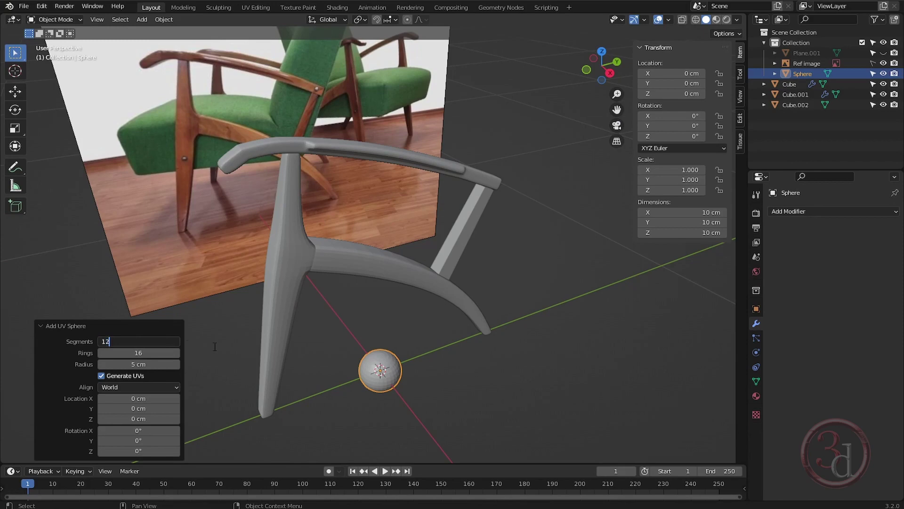
{"action": "type", "text": "12"}
{"action": "key", "text": "Tab"}
{"action": "type", "text": "14"}
{"action": "key", "text": "Return"}
{"action": "key", "text": "KP_3"}
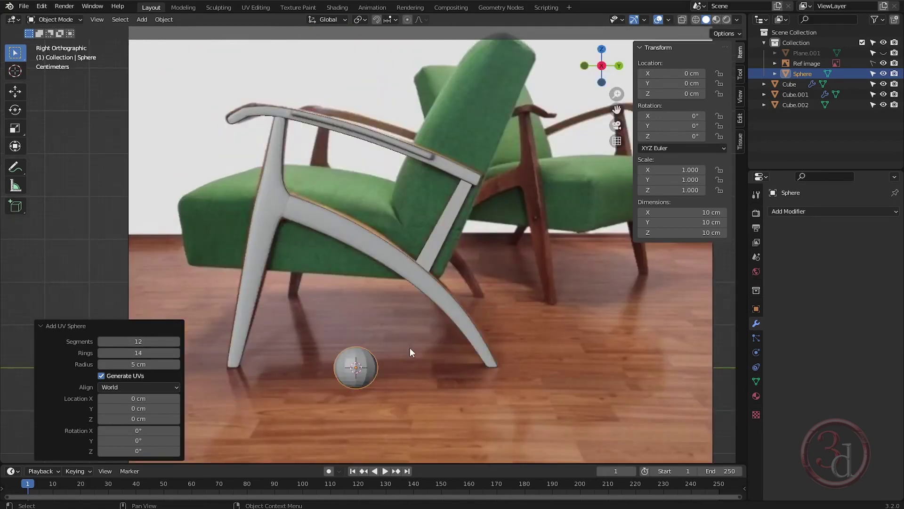
{"action": "scroll", "coordinate": [409, 348], "scroll_direction": "up", "scroll_amount": 2}
- In wireframe, move the sphere over the front-leg bolt and shrink it to bolt size
{"action": "key", "text": "z"}
{"action": "left_click", "coordinate": [298, 340]}
{"action": "middle_click_drag", "start_coordinate": [404, 335], "coordinate": [431, 336], "text": "shift"}
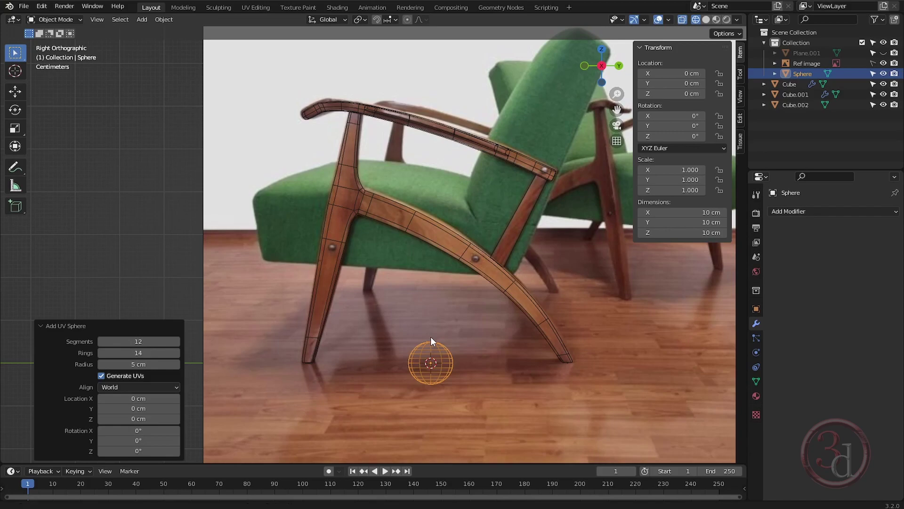
{"action": "key", "text": "g"}
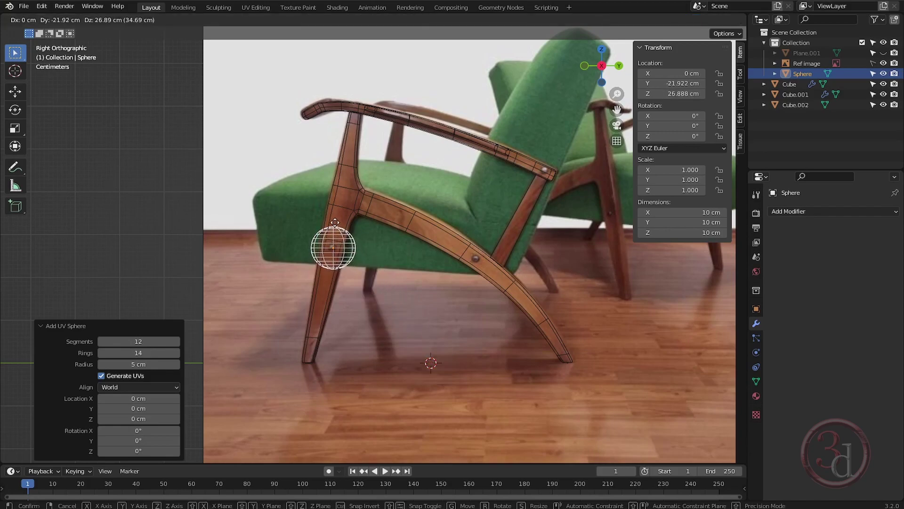
{"action": "left_click", "coordinate": [334, 221]}
{"action": "scroll", "coordinate": [306, 251], "scroll_direction": "up", "scroll_amount": 8}
{"action": "key", "text": "s"}
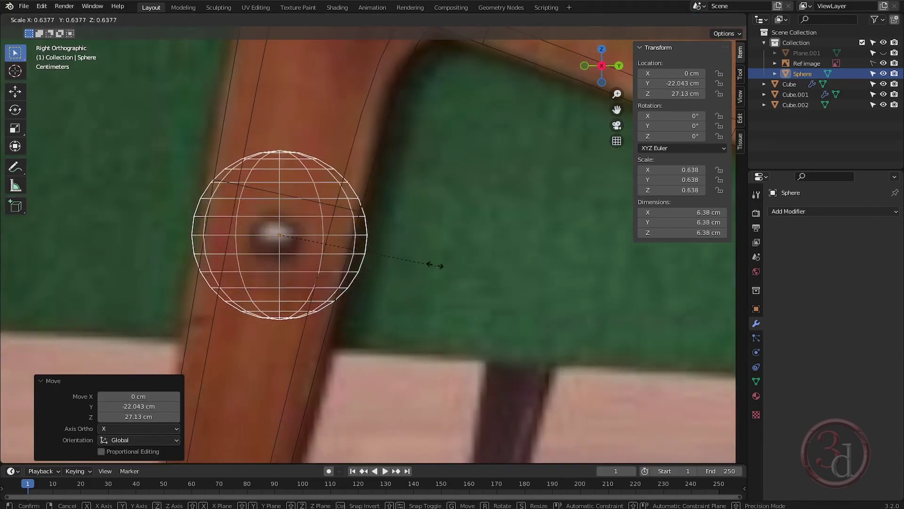
{"action": "left_click", "coordinate": [313, 240]}
{"action": "middle_click_drag", "start_coordinate": [313, 240], "coordinate": [452, 220], "text": "shift"}
{"action": "scroll", "coordinate": [452, 220], "scroll_direction": "up", "scroll_amount": 7}
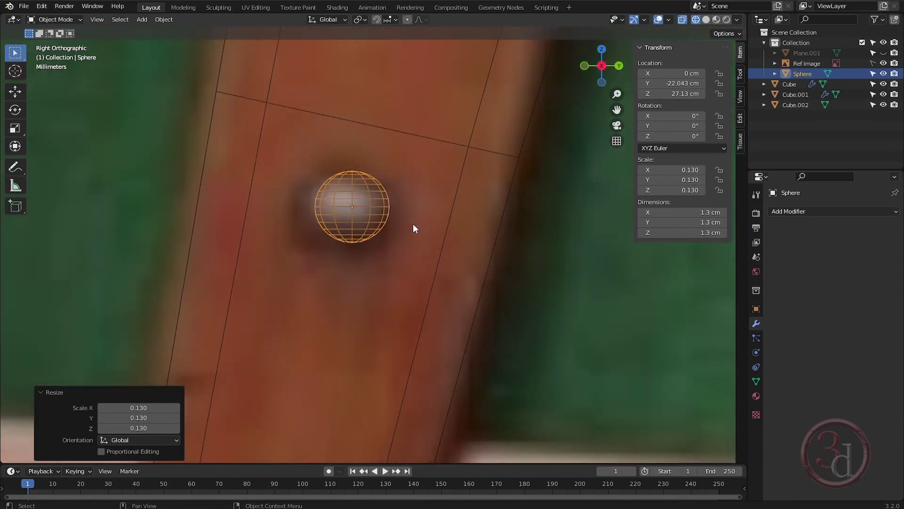
- Centre the sphere on the photo's bolt, then in front view seat it on the leg along X
{"action": "key", "text": "g"}
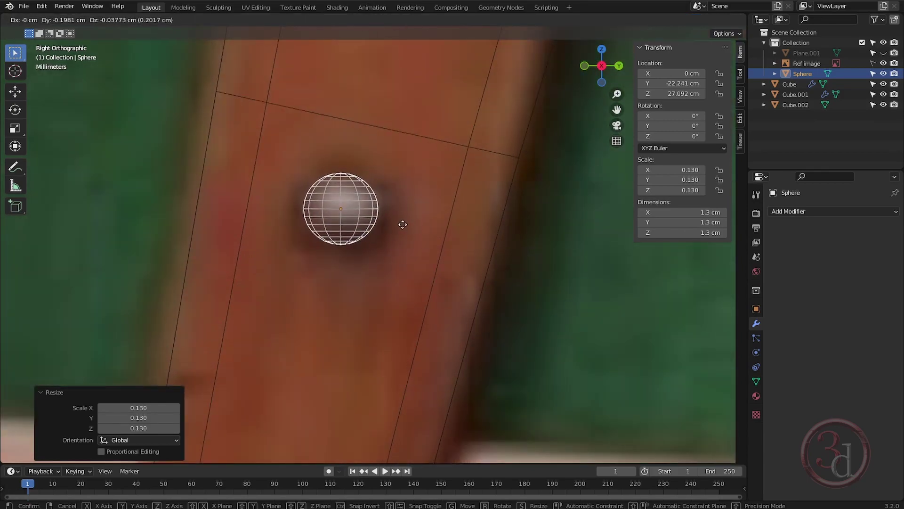
{"action": "left_click", "coordinate": [402, 224]}
{"action": "scroll", "coordinate": [368, 224], "scroll_direction": "down", "scroll_amount": 6}
{"action": "middle_click_drag", "start_coordinate": [371, 230], "coordinate": [463, 302]}
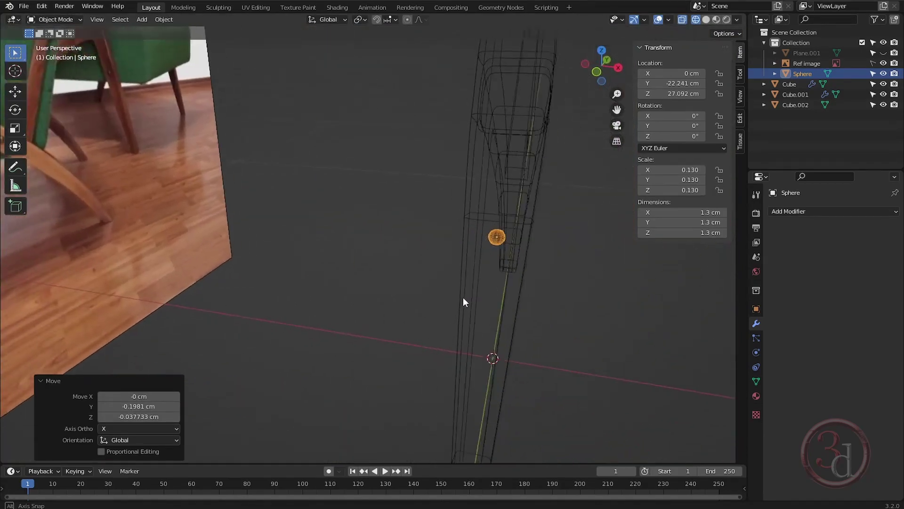
{"action": "key", "text": "grave"}
{"action": "left_click", "coordinate": [428, 219]}
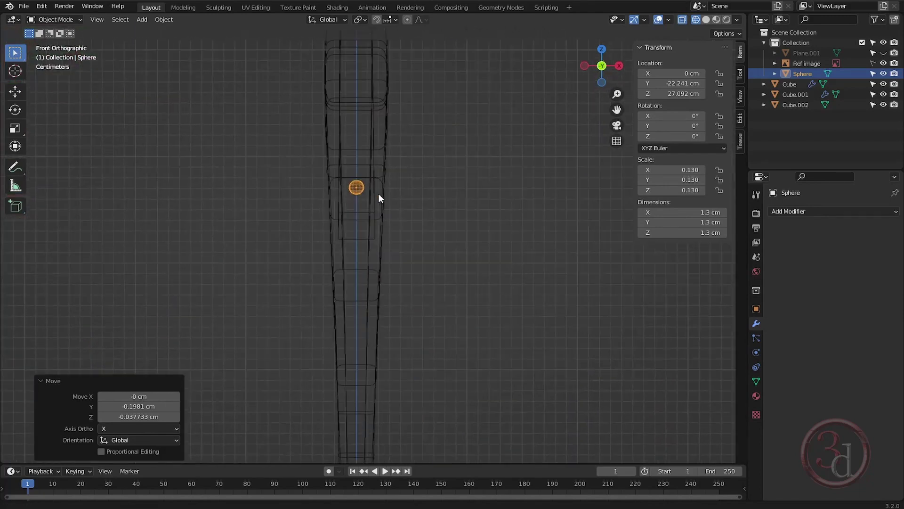
{"action": "scroll", "coordinate": [379, 198], "scroll_direction": "up", "scroll_amount": 8}
{"action": "key", "text": "g"}
{"action": "key", "text": "x"}
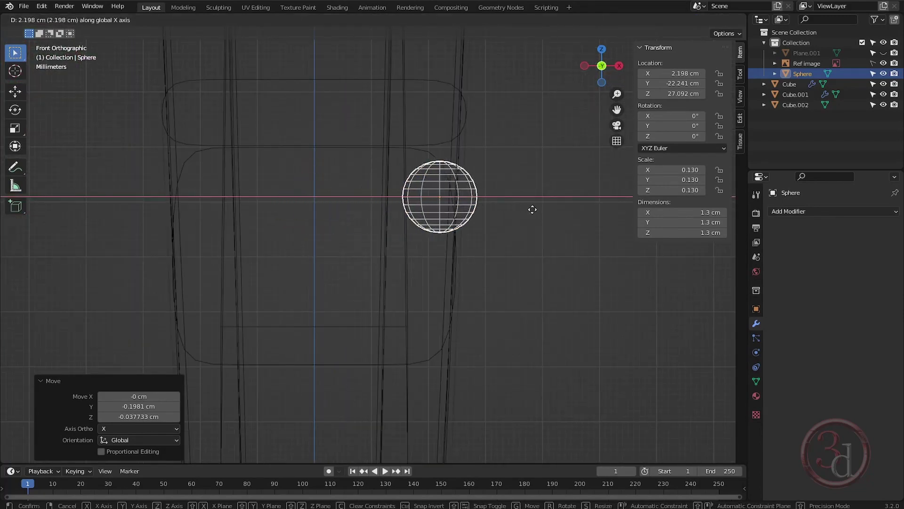
{"action": "left_click", "coordinate": [535, 210]}
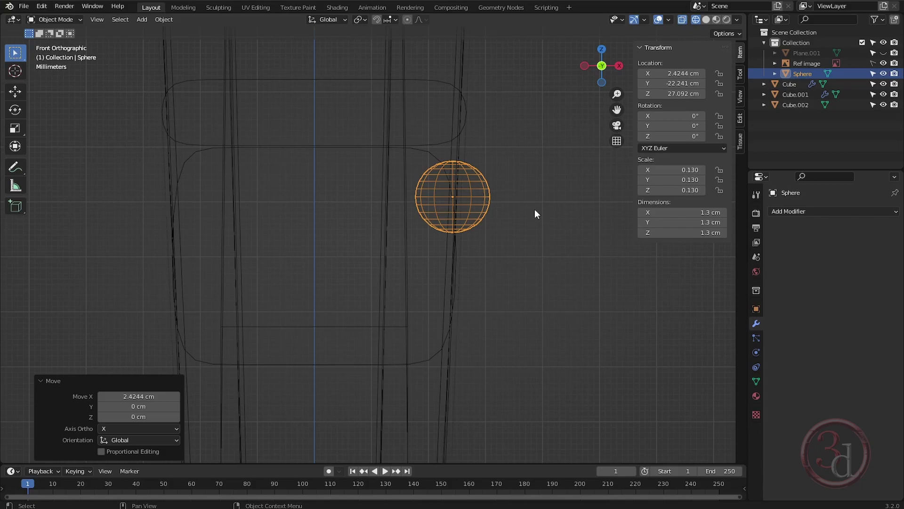
- Tilt the sphere 2.82° to match the leg and return to solid shading
{"action": "key", "text": "r"}
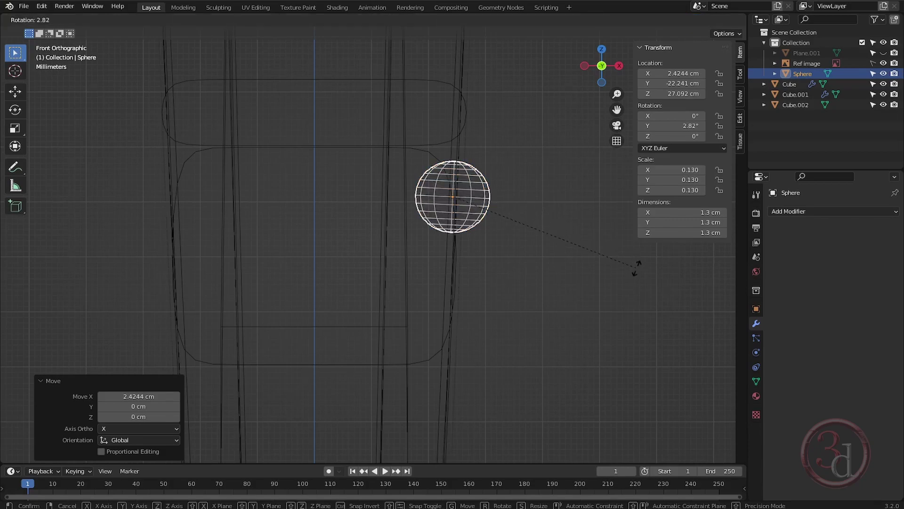
{"action": "left_click", "coordinate": [637, 262]}
{"action": "scroll", "coordinate": [449, 213], "scroll_direction": "down", "scroll_amount": 3}
{"action": "mouse_move", "coordinate": [448, 213]}
{"action": "middle_mouse_down"}
{"action": "mouse_move", "coordinate": [372, 262]}
{"action": "mouse_move", "coordinate": [342, 264]}
{"action": "mouse_move", "coordinate": [337, 249]}
{"action": "middle_mouse_up"}
{"action": "key", "text": "z"}
{"action": "left_click", "coordinate": [569, 312]}
- Flatten the sphere to 0.090 along X, then view it from the right in wireframe
{"action": "key", "text": "g"}
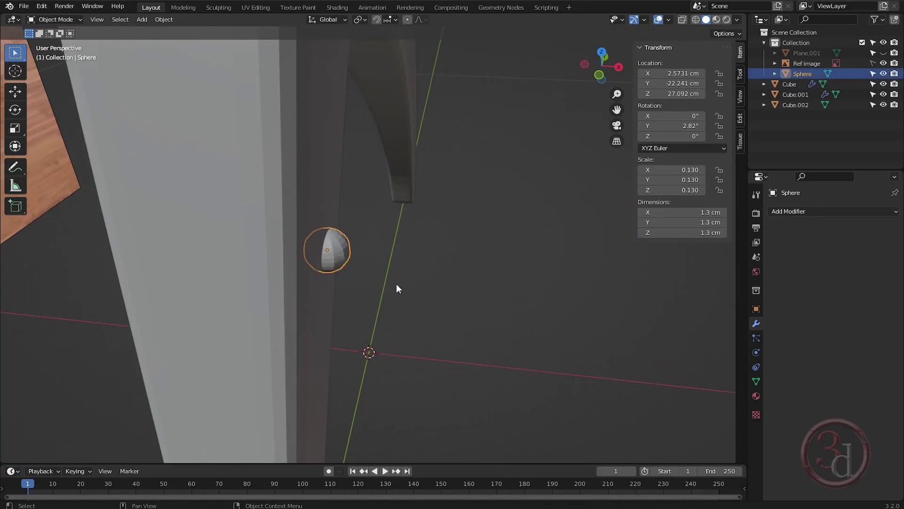
{"action": "key", "text": "s"}
{"action": "key", "text": "x"}
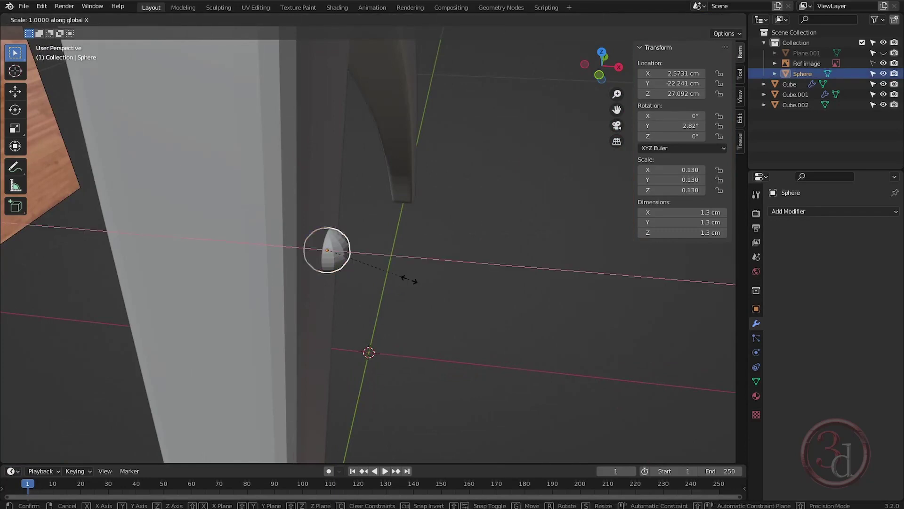
{"action": "left_click", "coordinate": [382, 273]}
{"action": "key", "text": "Tab"}
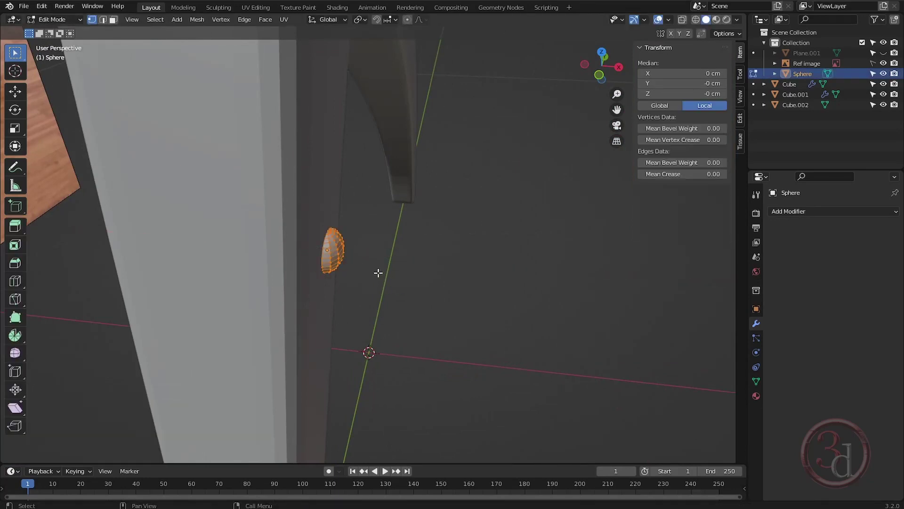
{"action": "key", "text": "Tab"}
{"action": "middle_click_drag", "start_coordinate": [368, 269], "coordinate": [323, 267]}
{"action": "key", "text": "grave"}
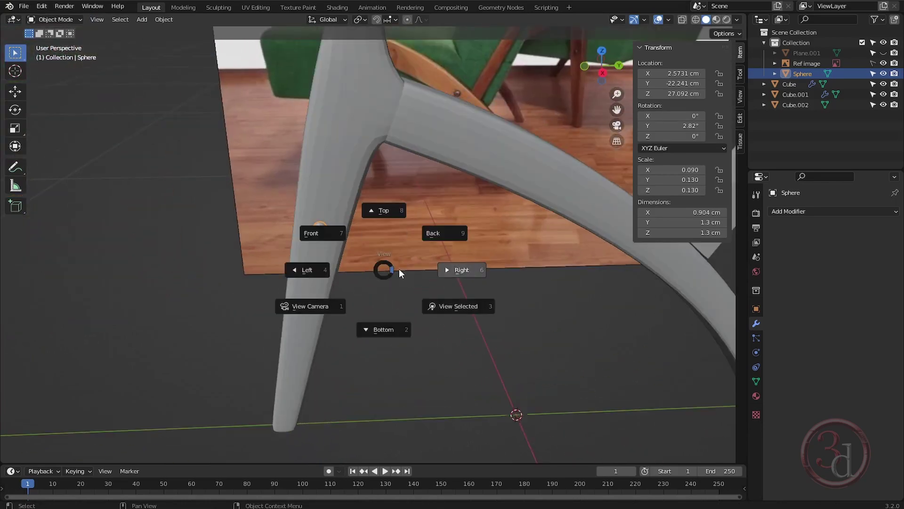
{"action": "left_click", "coordinate": [446, 269]}
{"action": "scroll", "coordinate": [380, 268], "scroll_direction": "down", "scroll_amount": 4}
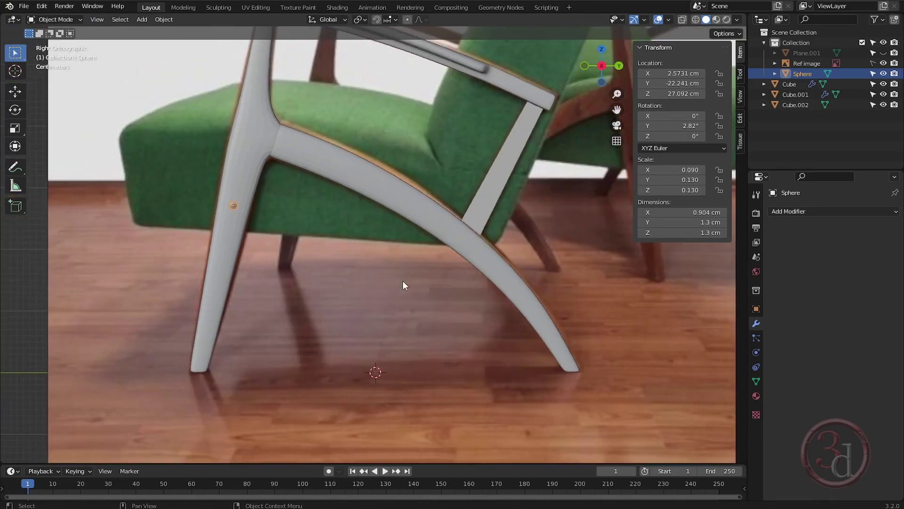
{"action": "key", "text": "shift+z"}
- Duplicate the bolt sphere onto the curved rail
{"action": "scroll", "coordinate": [354, 221], "scroll_direction": "up", "scroll_amount": 3}
{"action": "middle_click_drag", "start_coordinate": [282, 218], "coordinate": [206, 227], "text": "shift"}
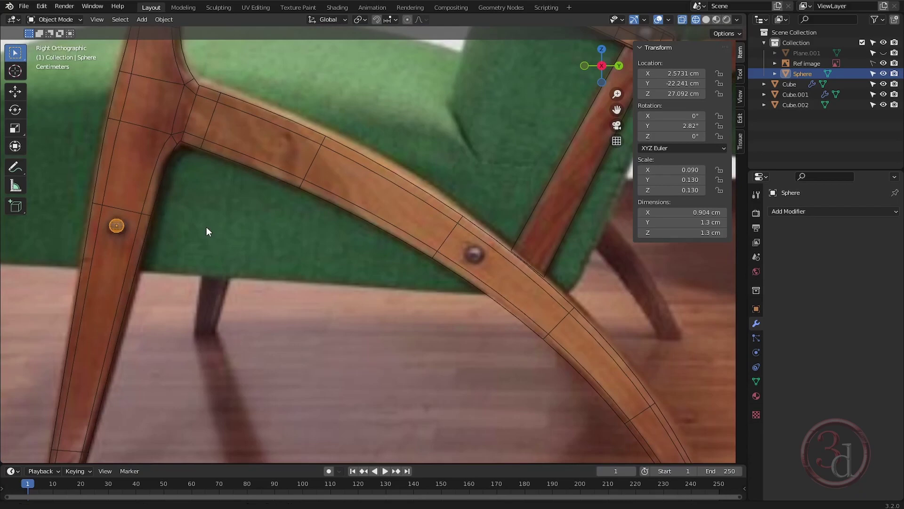
{"action": "key", "text": "shift+d"}
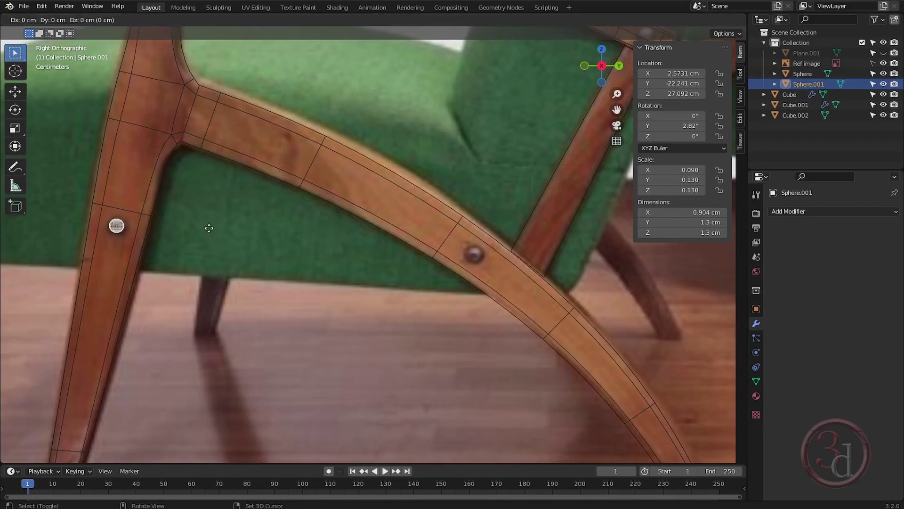
{"action": "left_click", "coordinate": [562, 255]}
- Duplicate the rail bolt onto the armrest's front end and seat it into the armrest along X
{"action": "middle_click_drag", "start_coordinate": [545, 249], "coordinate": [252, 266], "text": "shift"}
{"action": "key", "text": "shift+d"}
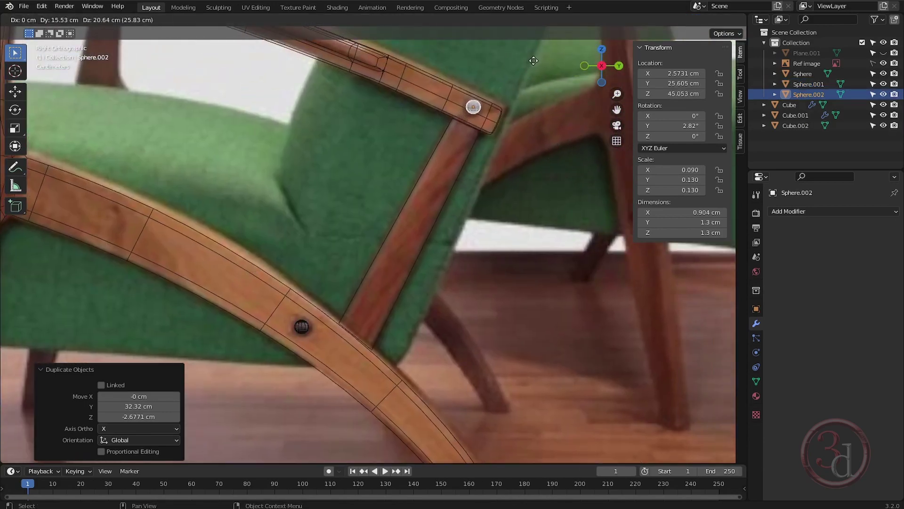
{"action": "left_click", "coordinate": [531, 61]}
{"action": "middle_click_drag", "start_coordinate": [413, 122], "coordinate": [437, 188]}
{"action": "scroll", "coordinate": [522, 216], "scroll_direction": "up", "scroll_amount": 10}
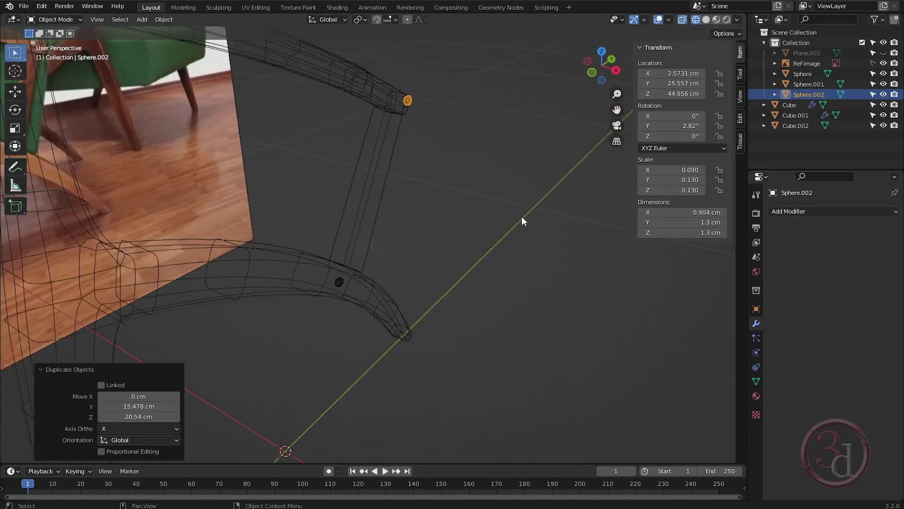
{"action": "scroll", "coordinate": [404, 262], "scroll_direction": "up", "scroll_amount": 2}
{"action": "key", "text": "g"}
{"action": "key", "text": "x"}
{"action": "left_click", "coordinate": [465, 252]}
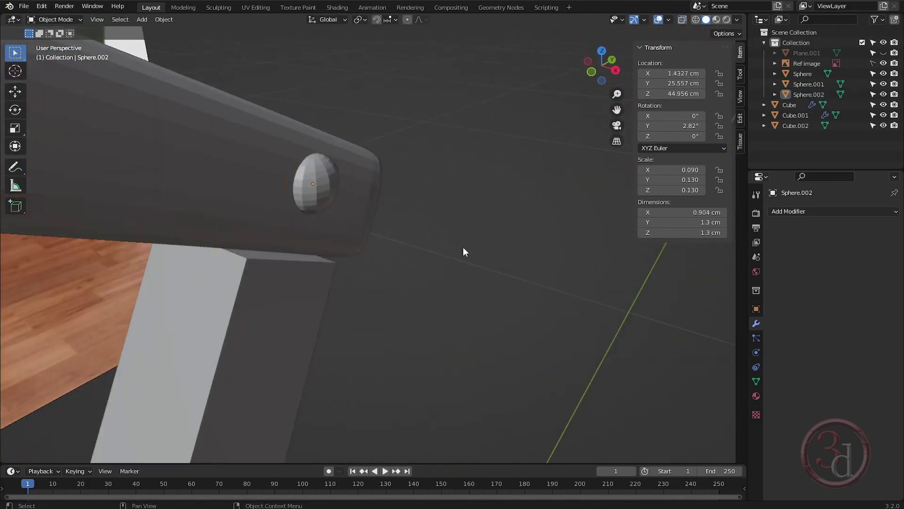
{"action": "scroll", "coordinate": [466, 226], "scroll_direction": "down", "scroll_amount": 4}
{"action": "middle_click_drag", "start_coordinate": [466, 226], "coordinate": [276, 277]}
- Add a new edge loop across the chair leg in Edit Mode
{"action": "left_click", "coordinate": [375, 278]}
{"action": "key", "text": "Tab"}
{"action": "key", "text": "ctrl+r"}
{"action": "left_click", "coordinate": [272, 257]}
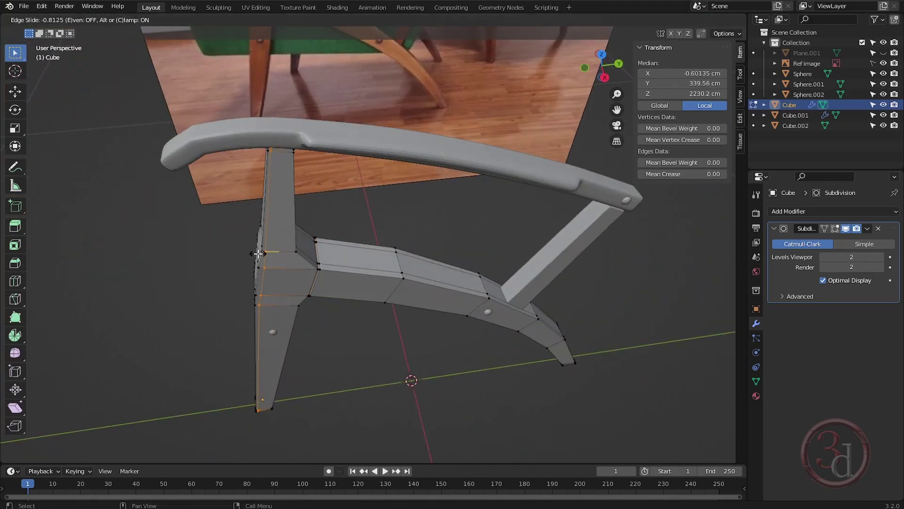
{"action": "left_click", "coordinate": [259, 254]}
- Slide the leg's vertical loop toward the rail joint and return to Object Mode
{"action": "middle_click_drag", "start_coordinate": [309, 303], "coordinate": [366, 297]}
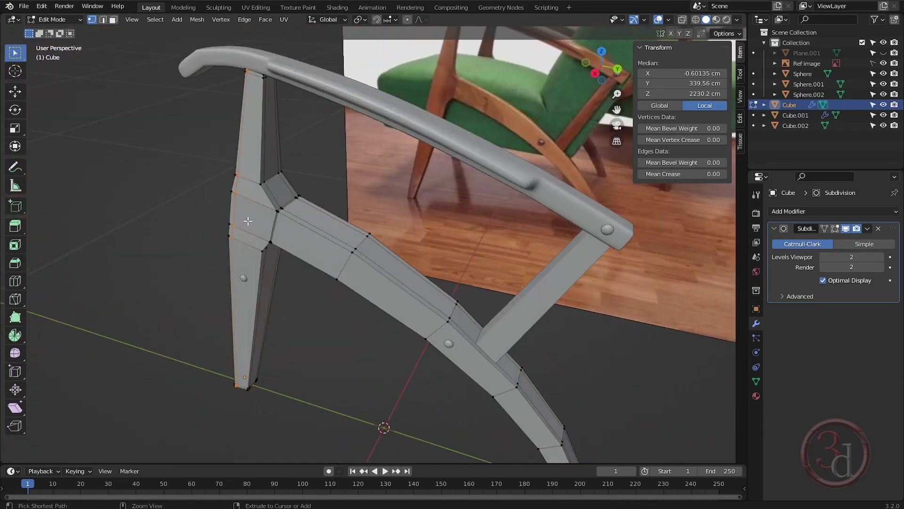
{"action": "key", "text": "g"}
{"action": "key", "text": "g"}
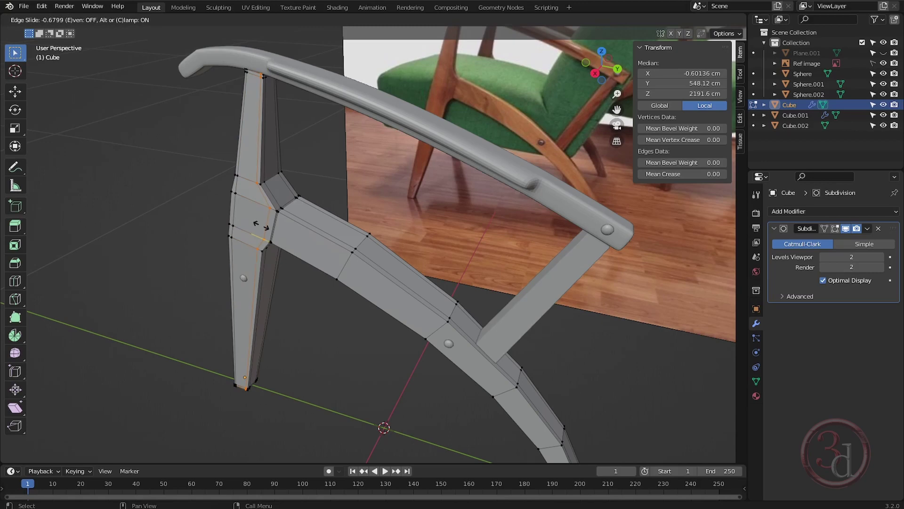
{"action": "left_click", "coordinate": [263, 227]}
{"action": "key", "text": "Tab"}
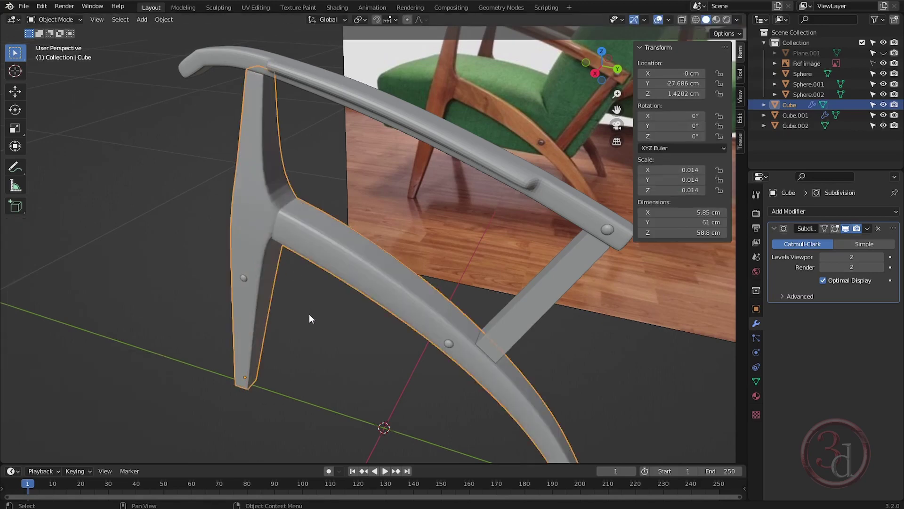
{"action": "middle_click_drag", "start_coordinate": [309, 314], "coordinate": [524, 256]}
{"action": "left_click", "coordinate": [302, 298]}
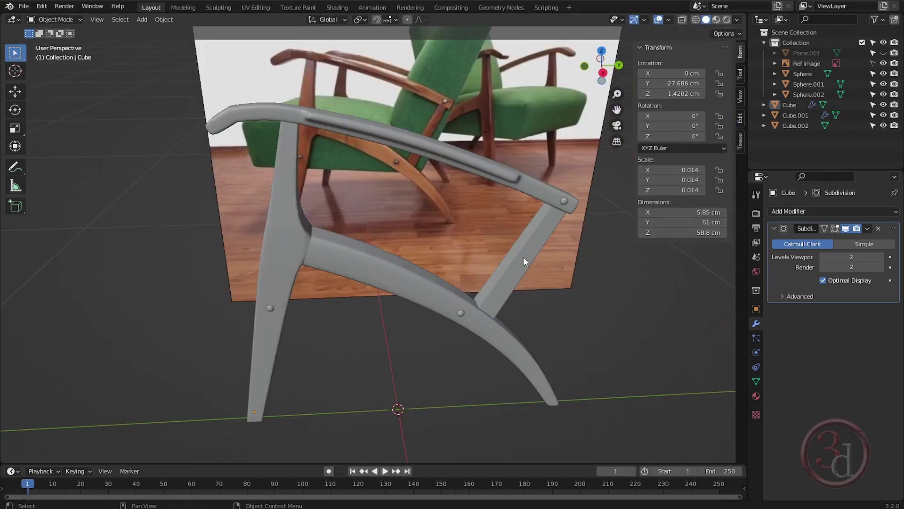
{"action": "left_click", "coordinate": [524, 256]}
{"action": "scroll", "coordinate": [547, 266], "scroll_direction": "up", "scroll_amount": 4}
- Give the support strut a Subdivision Surface modifier with viewport level 2
{"action": "middle_click_drag", "start_coordinate": [484, 251], "coordinate": [412, 245]}
{"action": "middle_click_drag", "start_coordinate": [383, 293], "coordinate": [407, 292]}
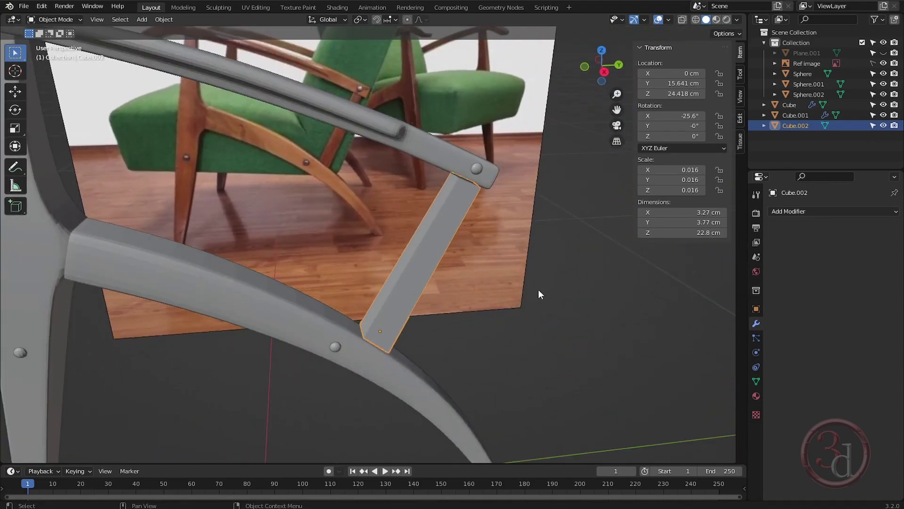
{"action": "left_click", "coordinate": [814, 210]}
{"action": "left_click", "coordinate": [679, 393]}
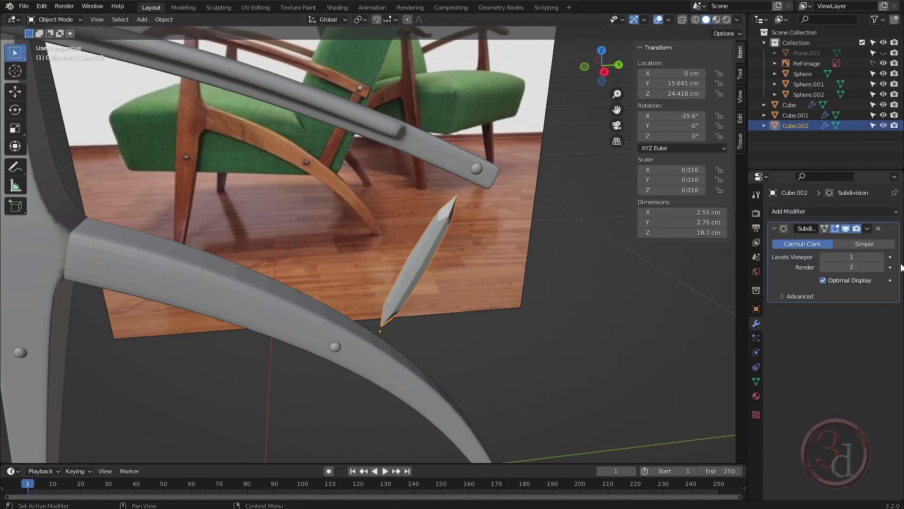
{"action": "left_click", "coordinate": [880, 257]}
- Select all of the strut's edges in Edit Mode and crease them to keep it boxy
{"action": "key", "text": "Tab"}
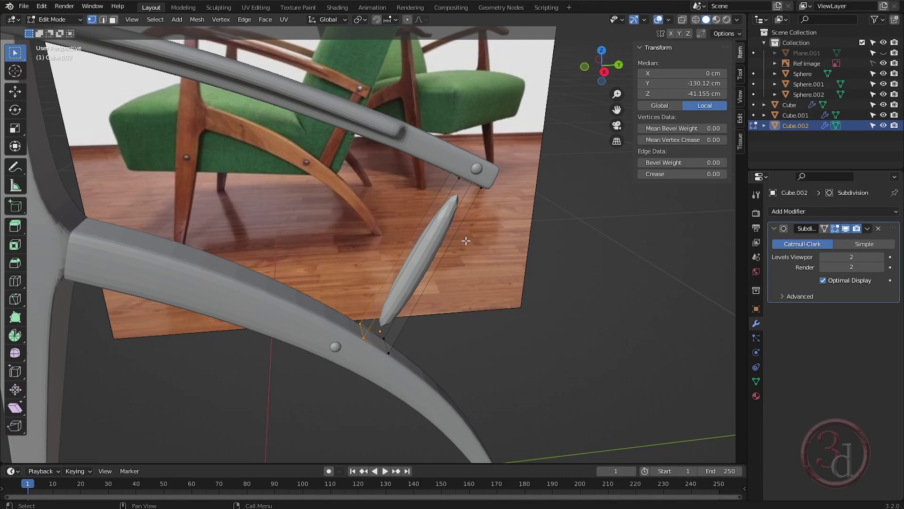
{"action": "key", "text": "2"}
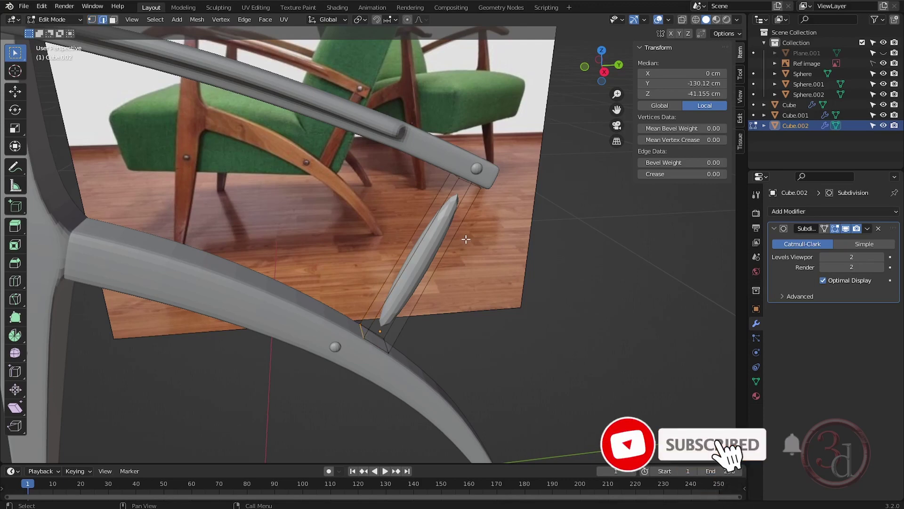
{"action": "key", "text": "a"}
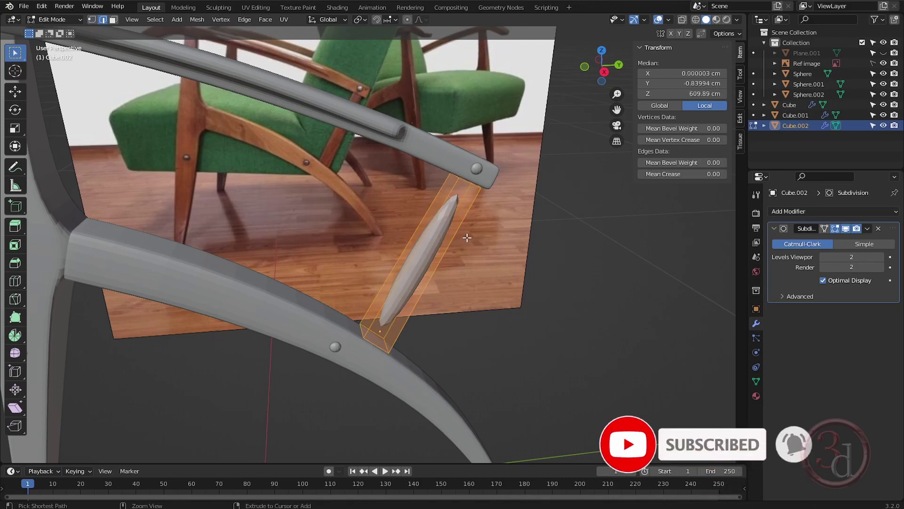
{"action": "key", "text": "shift+e"}
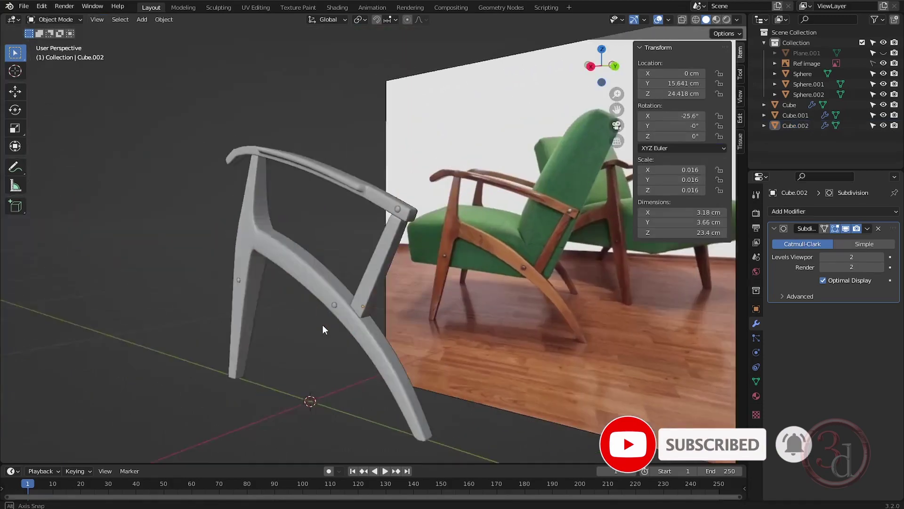
{"action": "middle_click_drag", "start_coordinate": [324, 330], "coordinate": [462, 349]}
{"action": "scroll", "coordinate": [466, 318], "scroll_direction": "down", "scroll_amount": 3}
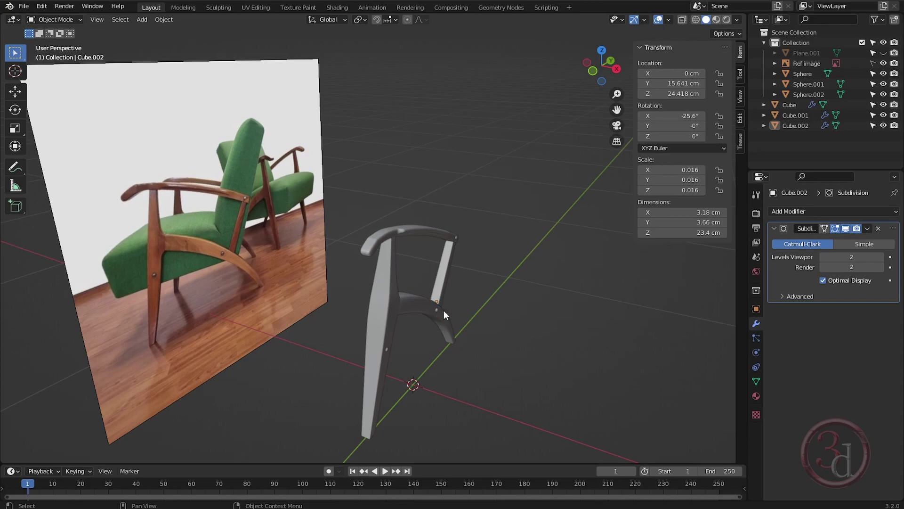
{"action": "middle_click_drag", "start_coordinate": [439, 283], "coordinate": [464, 292]}
{"action": "scroll", "coordinate": [393, 293], "scroll_direction": "up", "scroll_amount": 5}
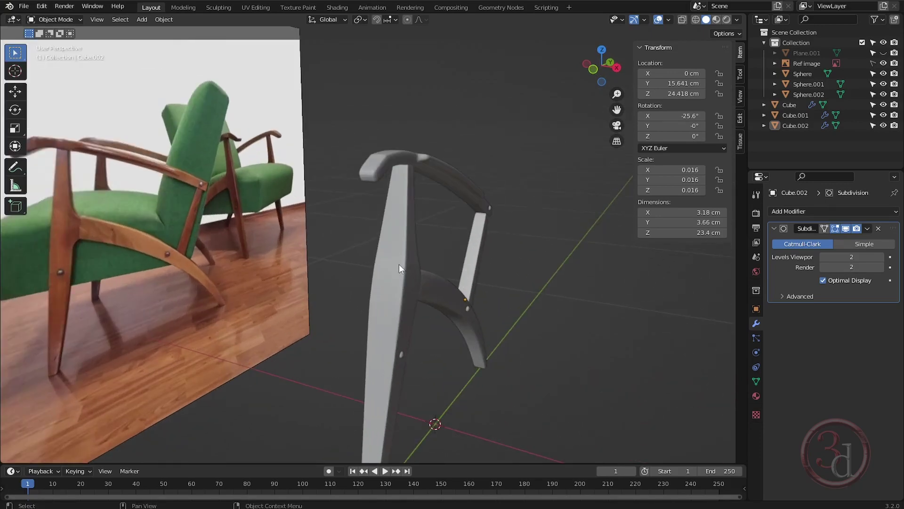
{"action": "scroll", "coordinate": [379, 348], "scroll_direction": "down", "scroll_amount": 3}
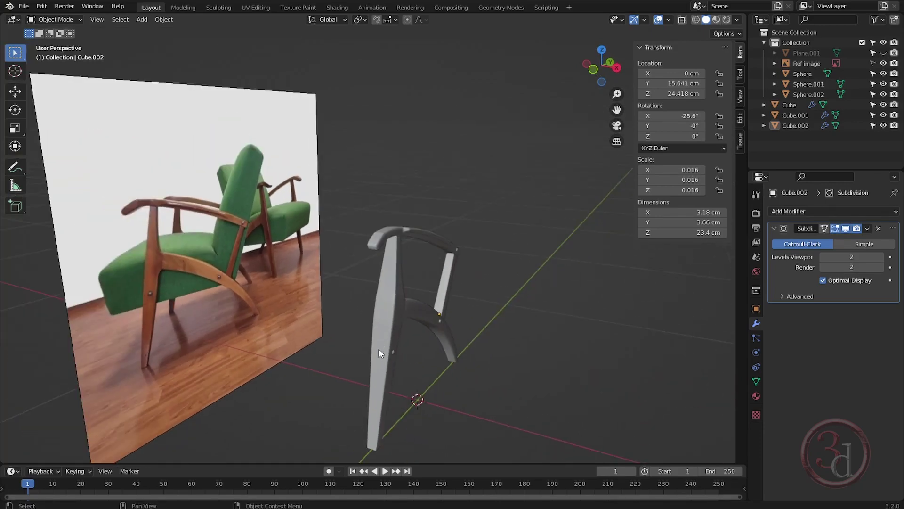
{"action": "left_click", "coordinate": [386, 302]}
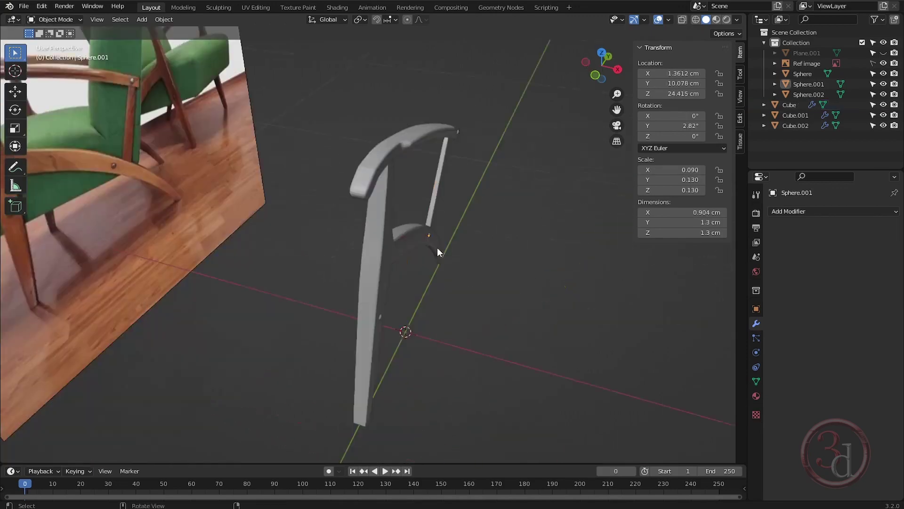
{"action": "mouse_move", "coordinate": [437, 247]}
{"action": "middle_mouse_down"}
{"action": "mouse_move", "coordinate": [399, 230]}
{"action": "mouse_move", "coordinate": [286, 212]}
{"action": "mouse_move", "coordinate": [444, 235]}
{"action": "mouse_move", "coordinate": [435, 243]}
{"action": "middle_mouse_up"}
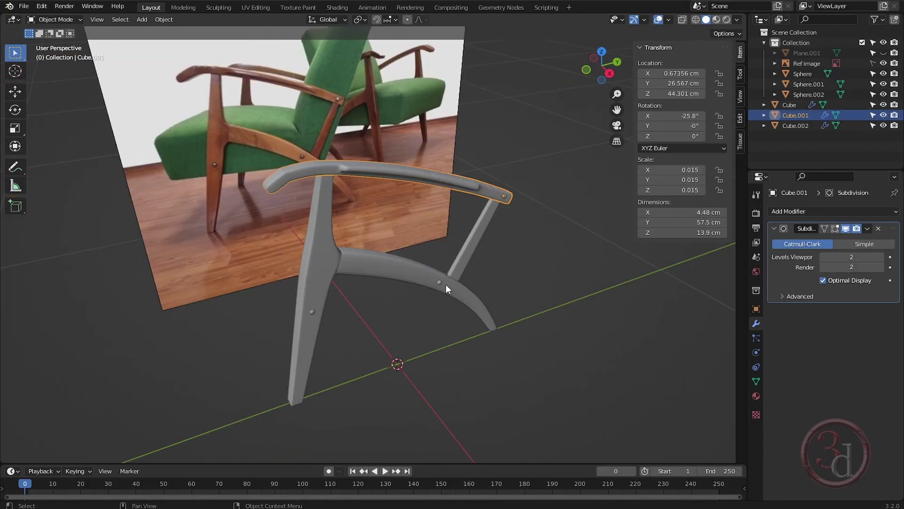